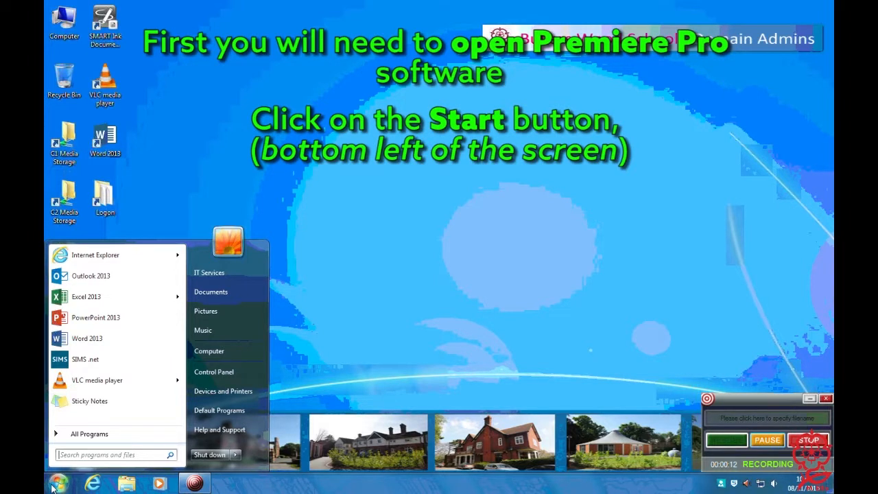
Open Adobe Premiere Pro CS6 from the Adobe Production Premium CS6 program folder
left_click(89, 435)
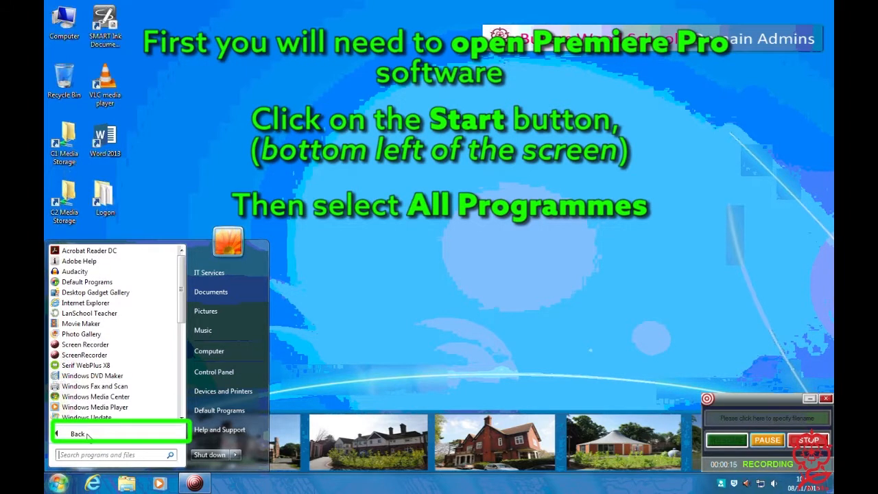
scroll(129, 370, "down", 1)
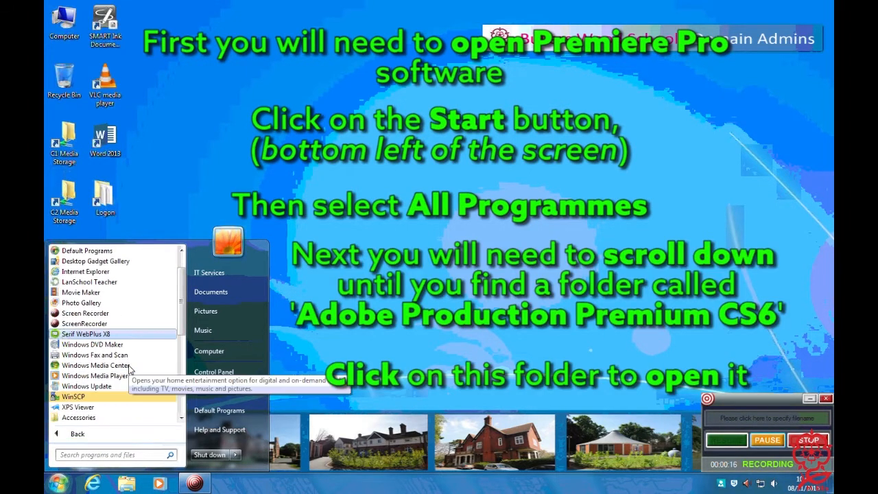
scroll(129, 369, "down", 2)
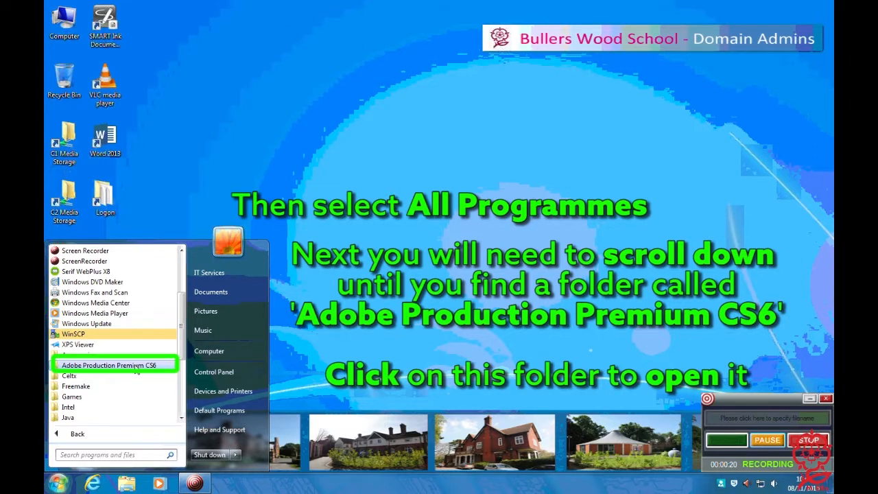
left_click(136, 366)
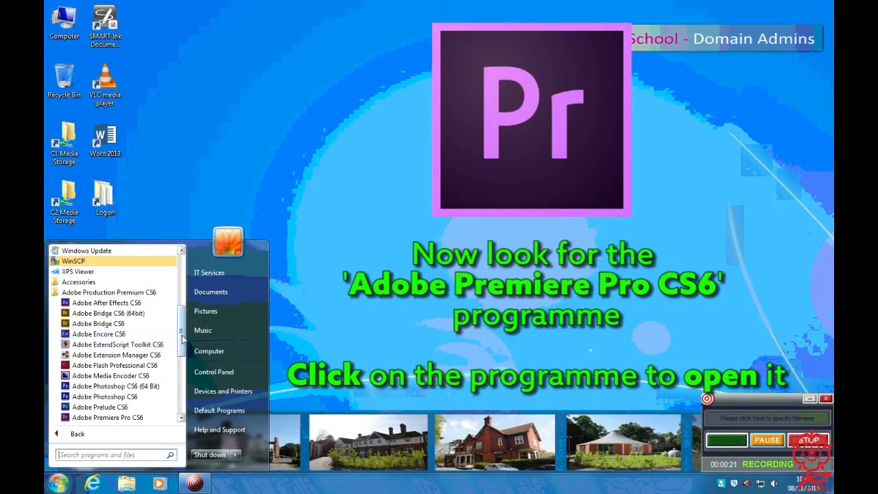
scroll(179, 352, "down", 2)
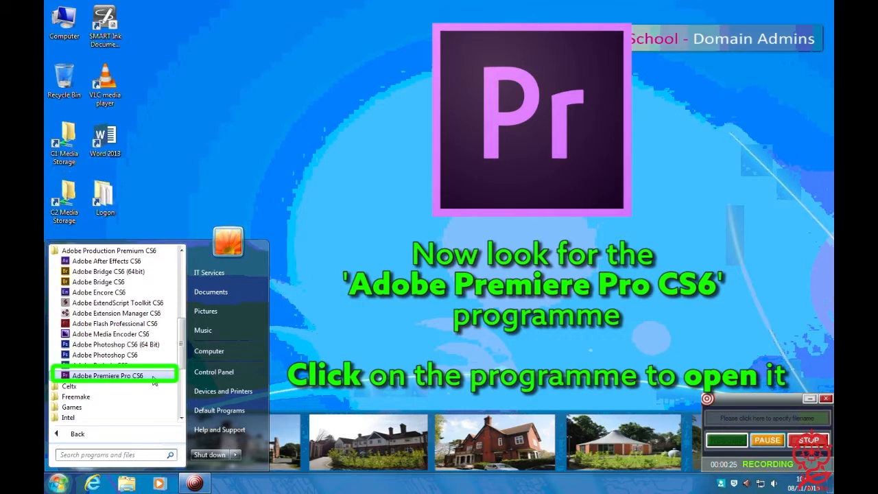
left_click(153, 377)
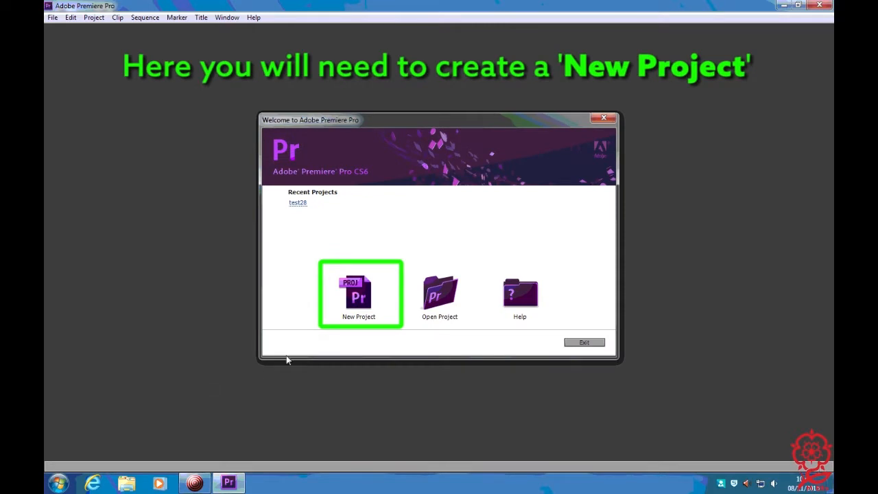
Start a new project and name it MyMovie
left_click(365, 295)
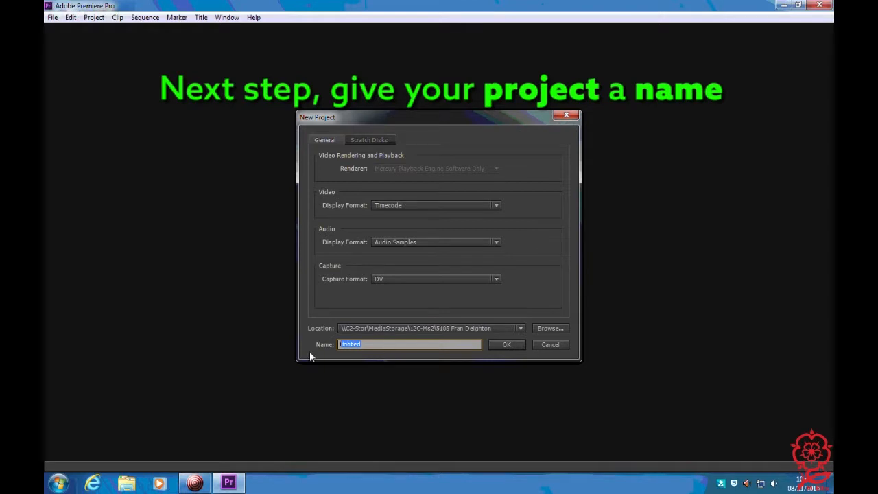
type("MyMovie")
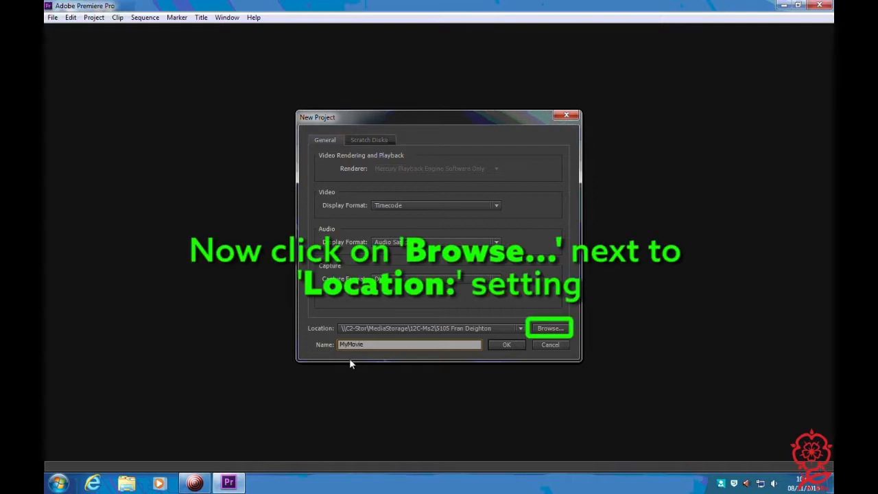
Set the new project's location to the How To folder inside the personal folder on Local Disk (C:)
left_click(540, 329)
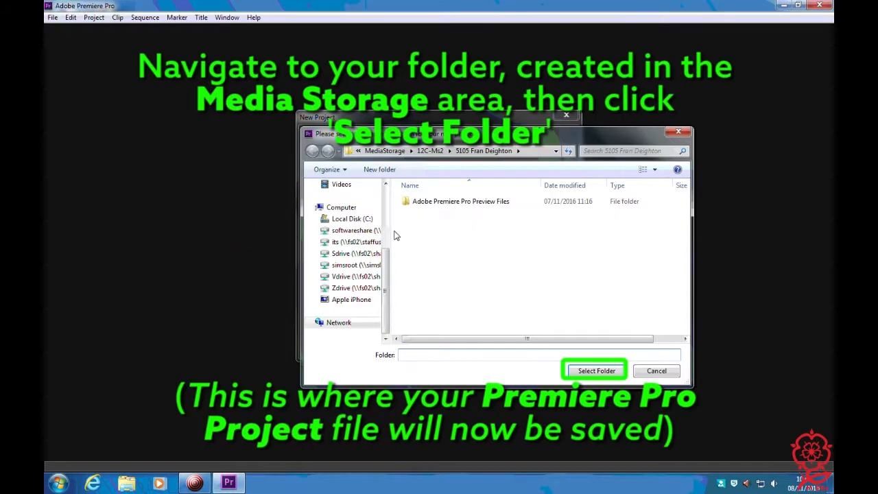
left_click(359, 219)
double_click(426, 203)
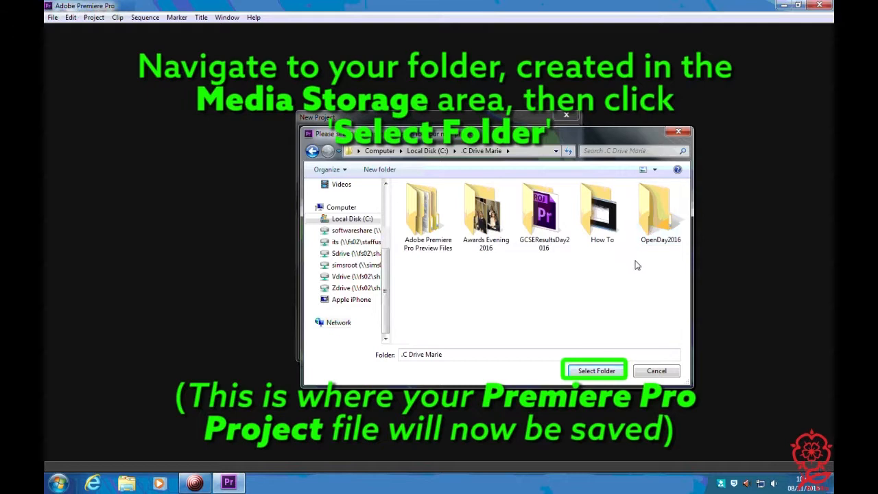
double_click(612, 212)
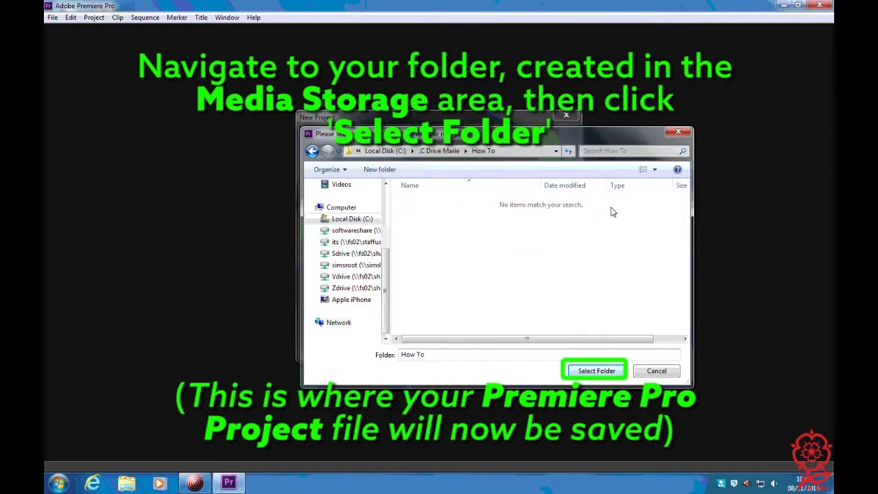
left_click(594, 371)
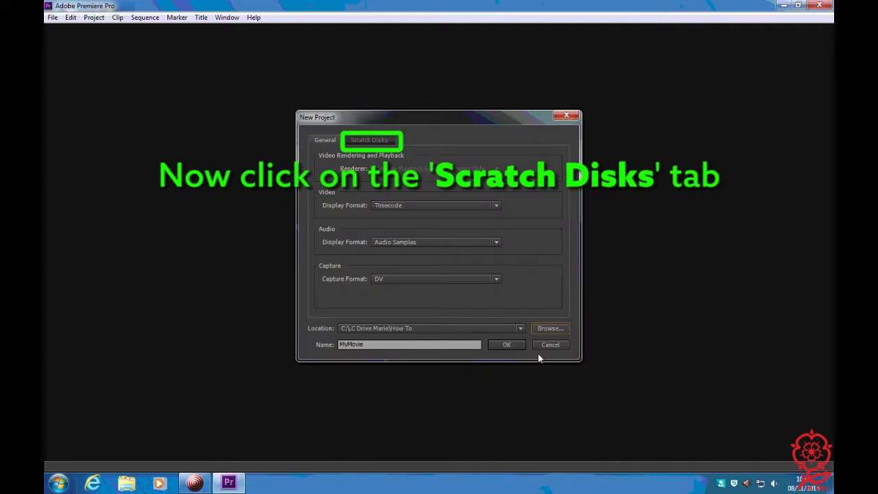
Check that all scratch disk options are set to Same as Project, and create the project
left_click(374, 141)
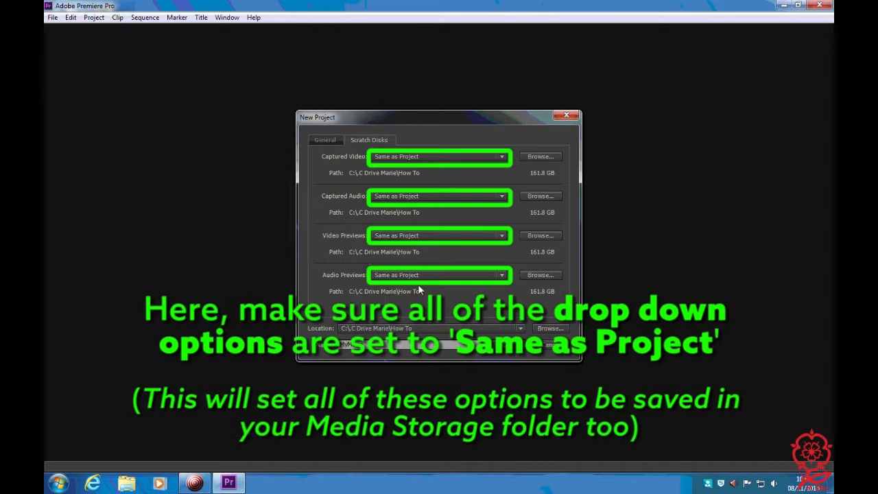
left_click(331, 140)
left_click(505, 349)
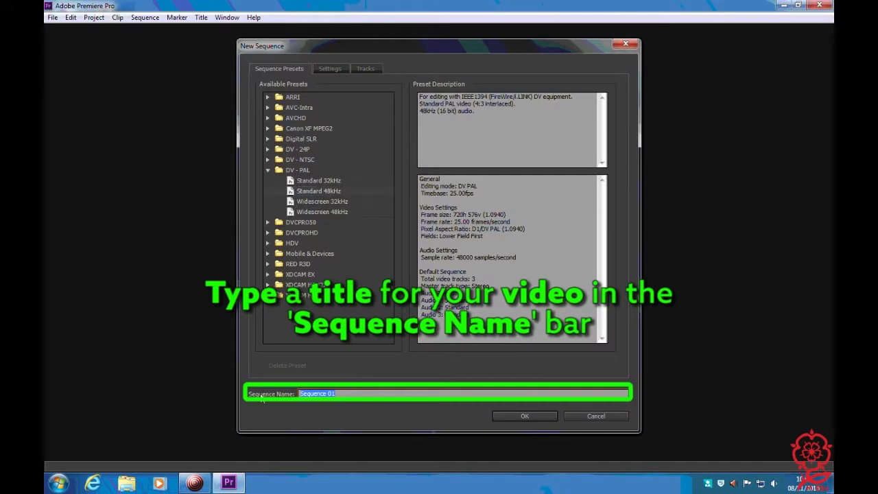
Create the new sequence with the name MyMovie, keeping the preselected preset
type("MyMovie")
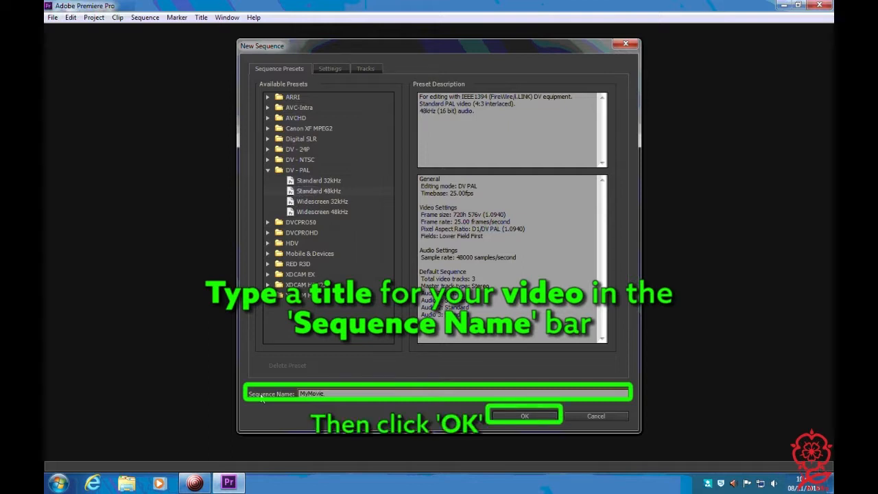
left_click(526, 414)
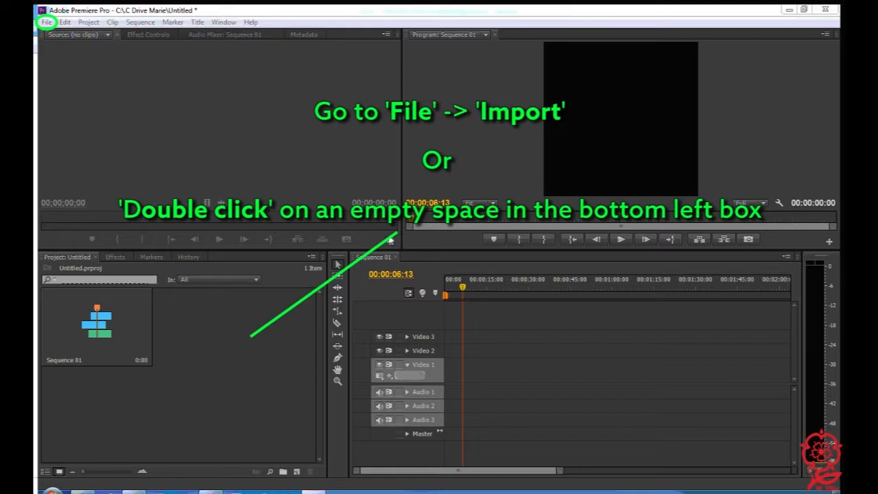
Import the video "Stewie beats up brian - WMV" from the How To folder on Local Disk (C:) into the project
left_click(46, 22)
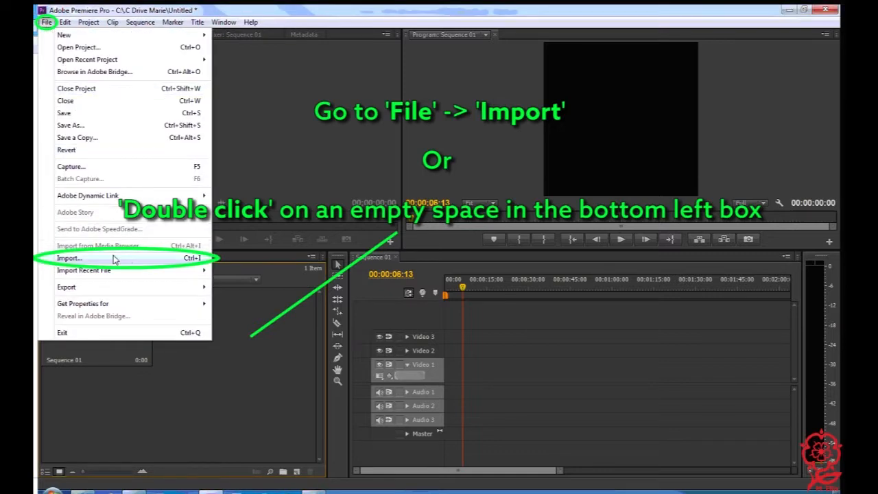
left_click(69, 258)
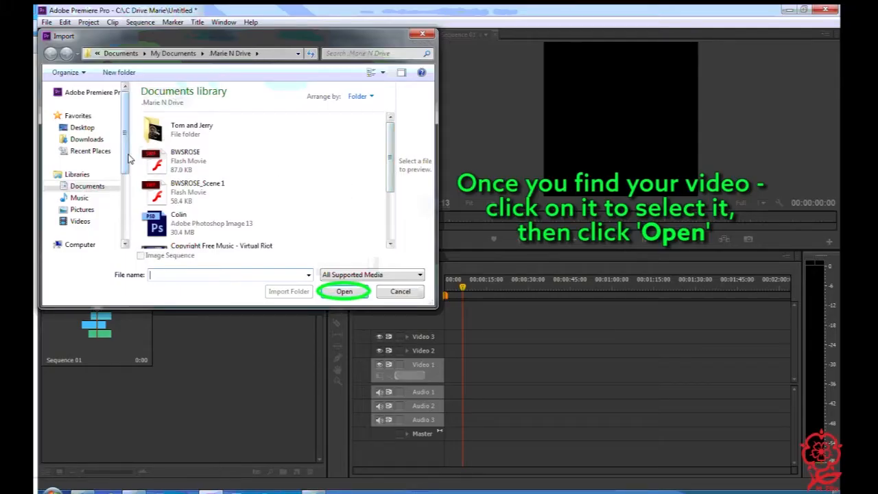
scroll(129, 163, "down", 2)
left_click(108, 182)
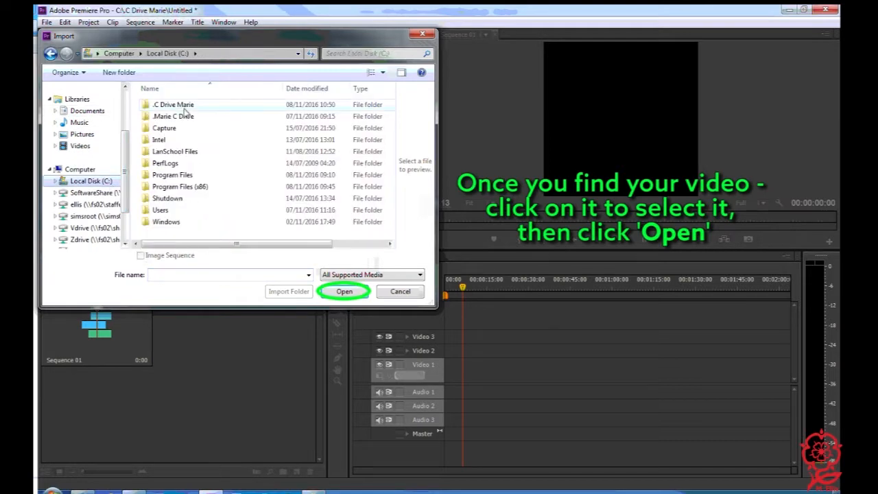
double_click(185, 110)
double_click(350, 115)
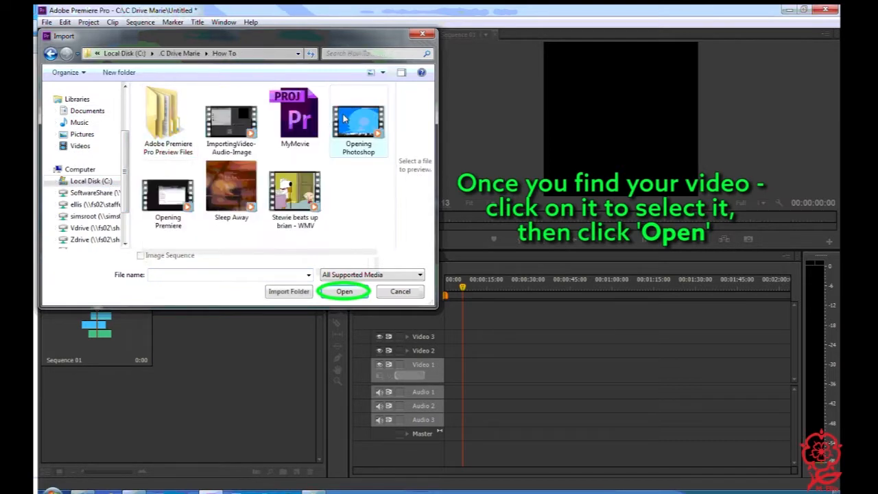
double_click(293, 196)
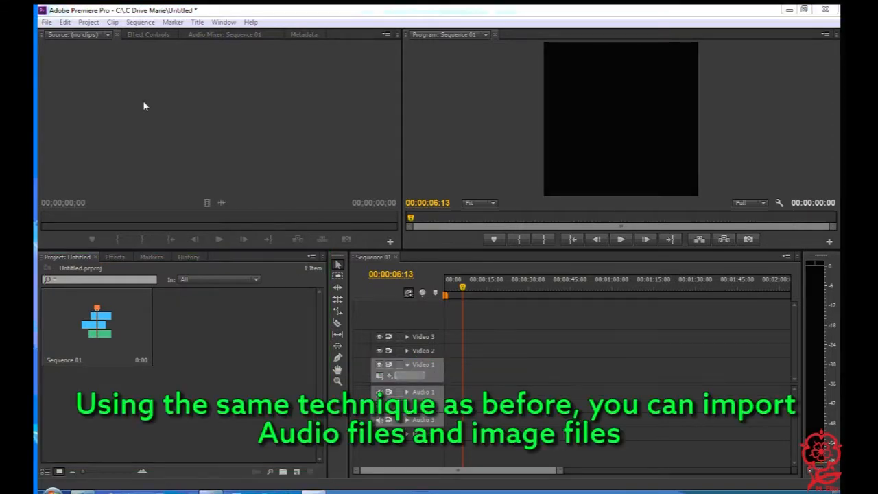
Import the audio file Sleep Away from the How To folder into the project
left_click(47, 22)
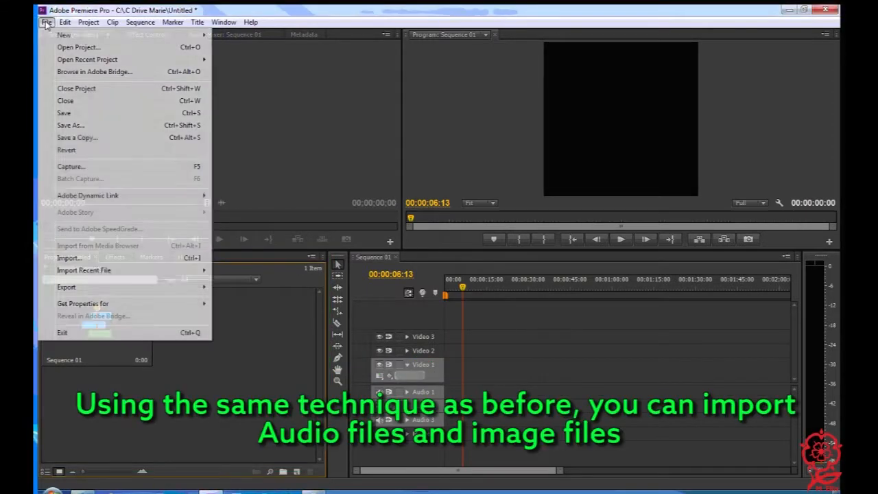
left_click(165, 260)
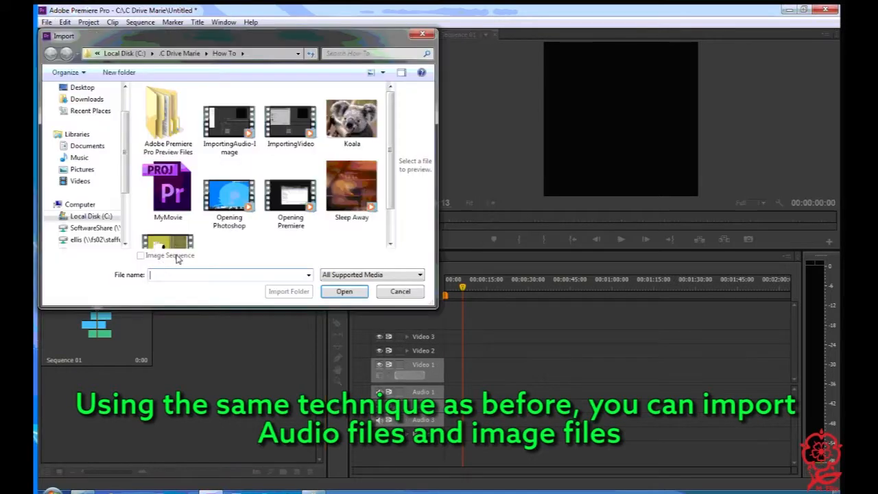
left_click(351, 186)
left_click(344, 292)
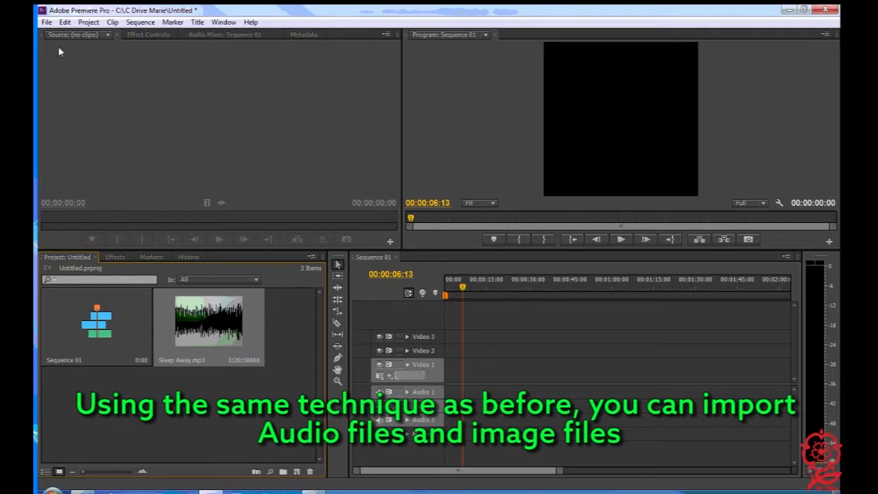
Import the Koala image from the How To folder into the project
left_click(47, 22)
left_click(137, 258)
left_click(352, 120)
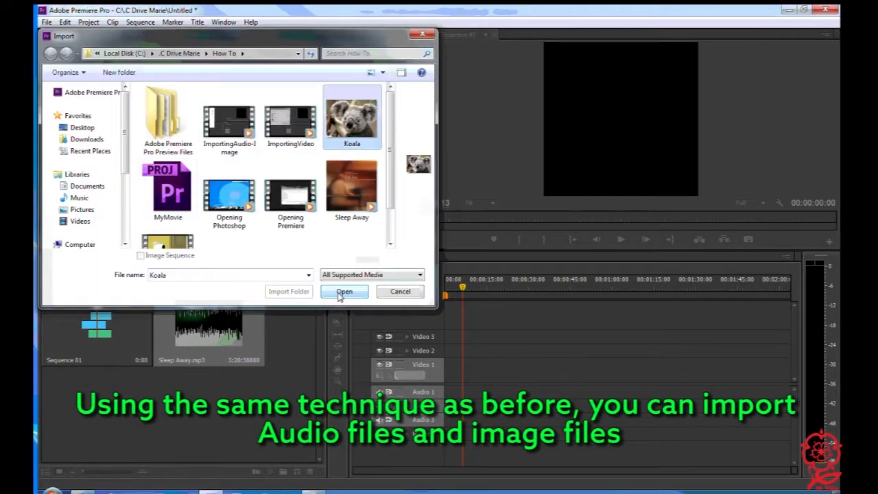
left_click(344, 292)
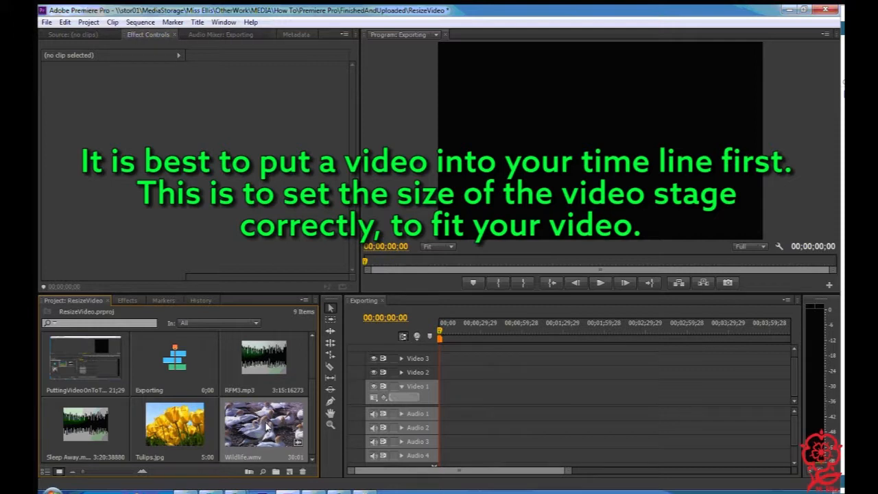
Place Wildlife.wmv at the start of the Video 1 track and change the sequence settings to match the clip
left_click_drag(266, 427, 447, 389)
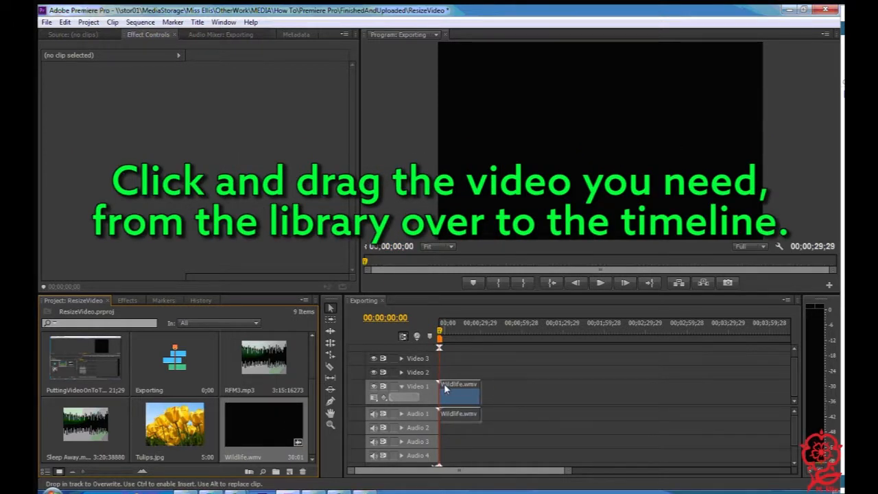
left_click_drag(445, 389, 444, 389)
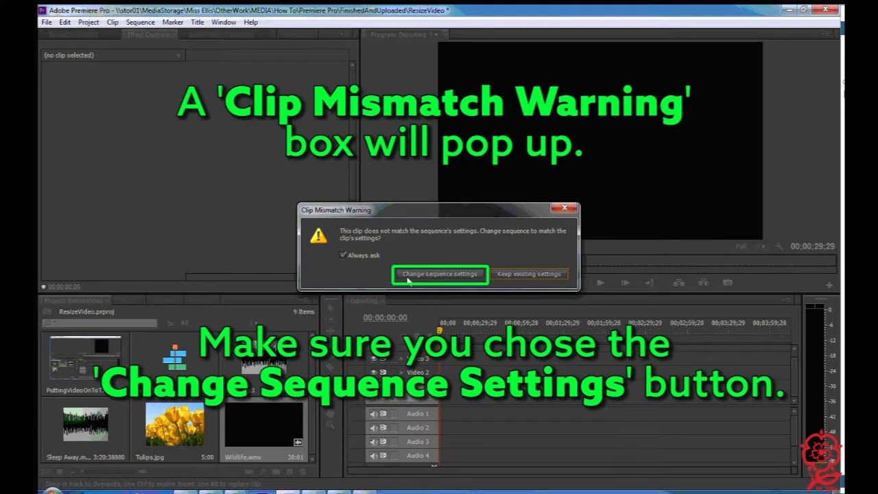
left_click(439, 273)
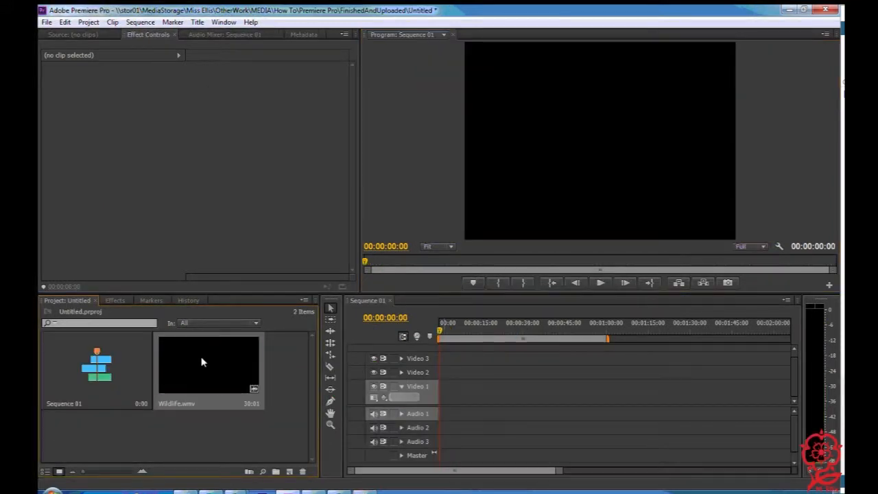
Place Wildlife.wmv at the start of Video 1 in Sequence 01, keeping the existing sequence settings, and play it back
left_click_drag(202, 362, 440, 398)
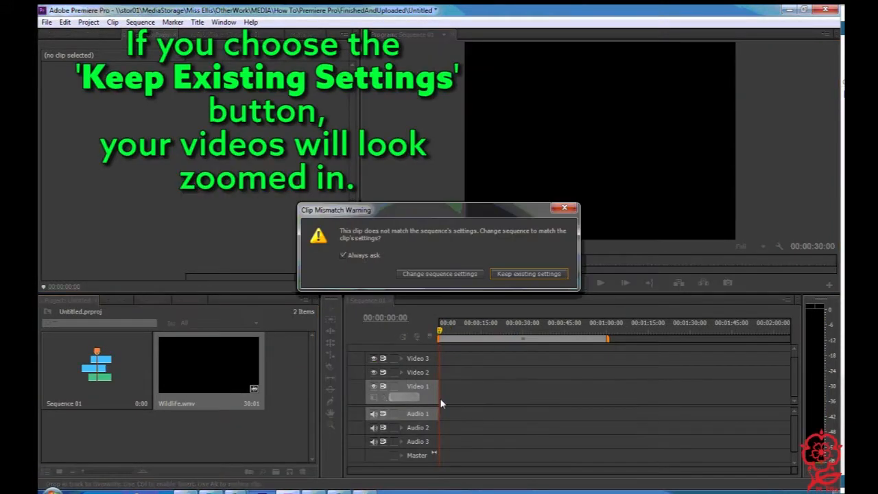
left_click(530, 276)
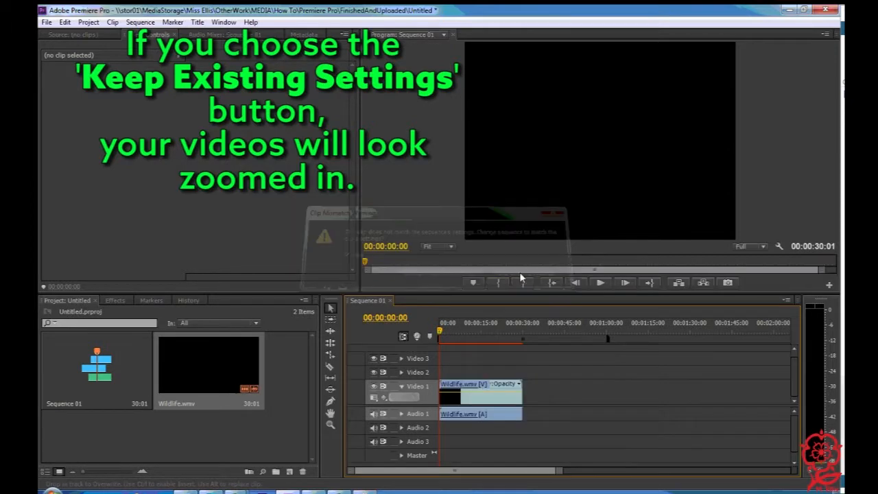
left_click(602, 282)
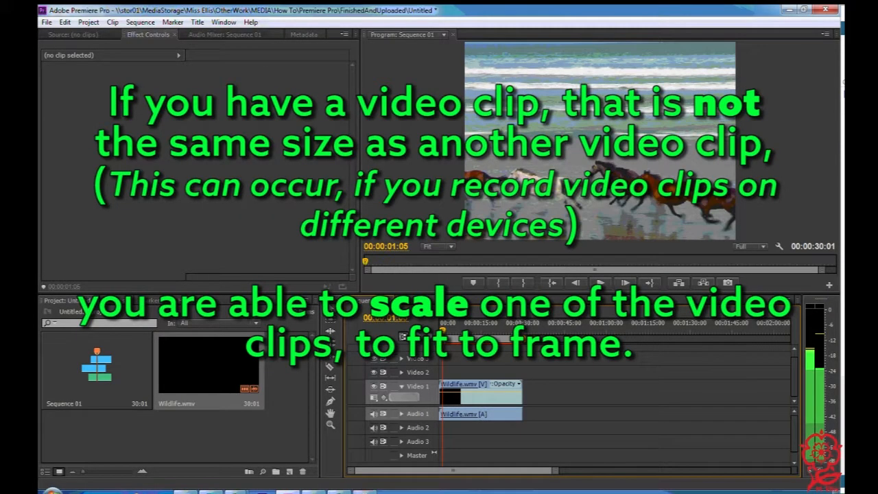
Apply Scale to Frame Size to the Wildlife.wmv clip on Video 1 and adjust the Scale value of its Motion effect
left_click(465, 385)
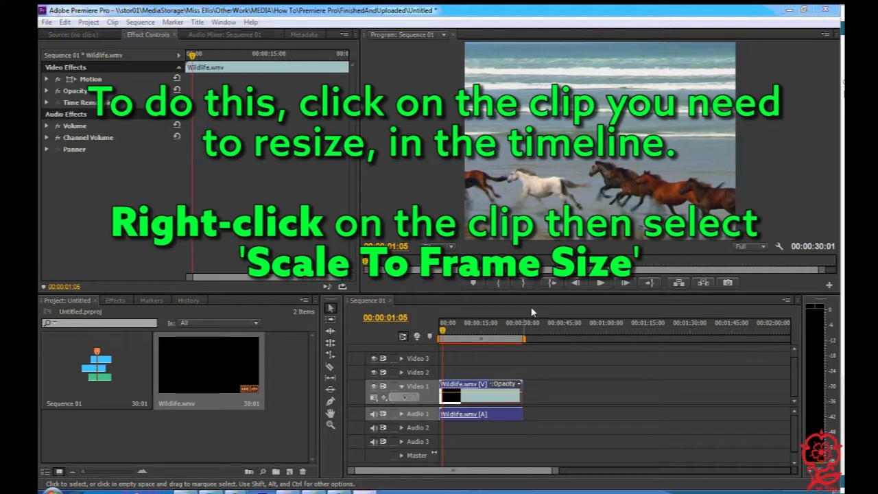
left_click(466, 392)
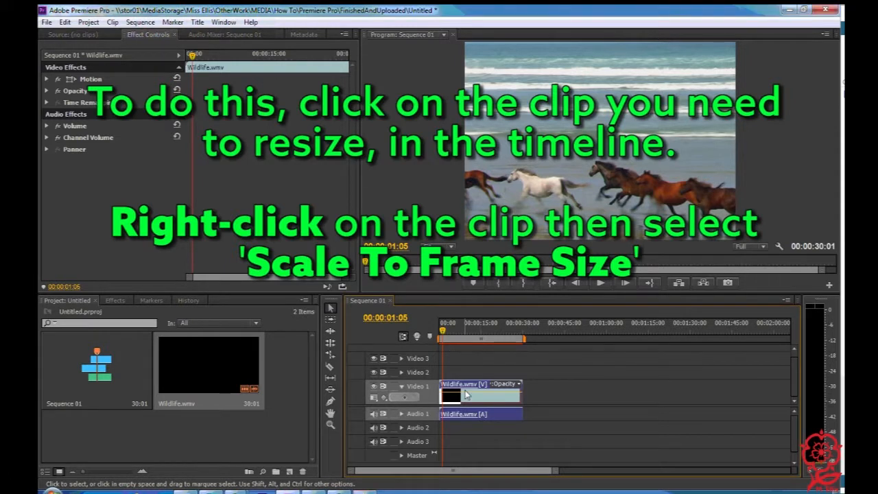
right_click(466, 395)
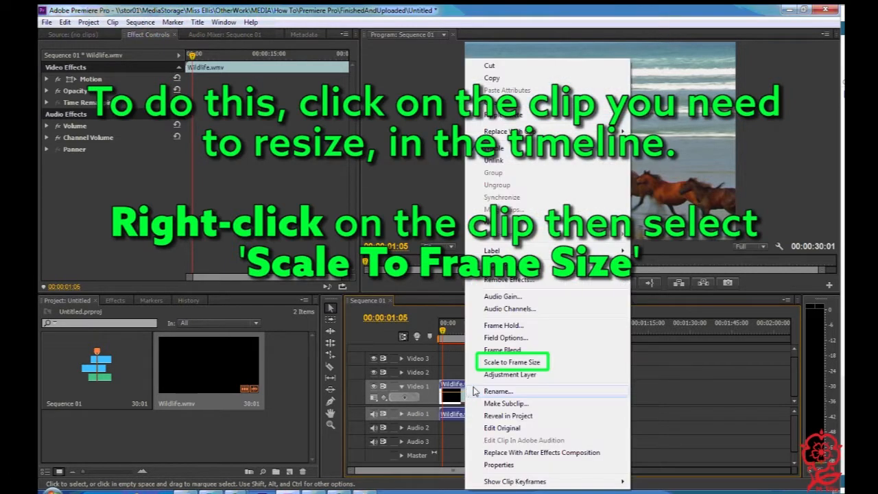
left_click(550, 365)
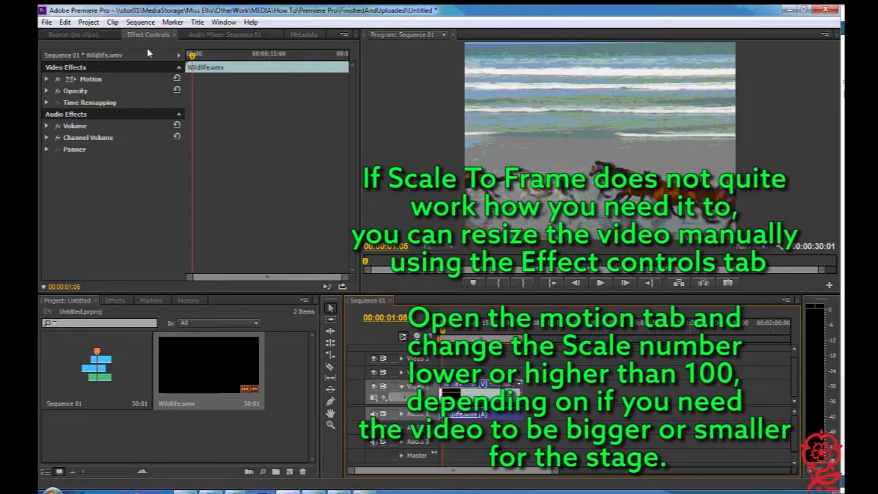
left_click(48, 80)
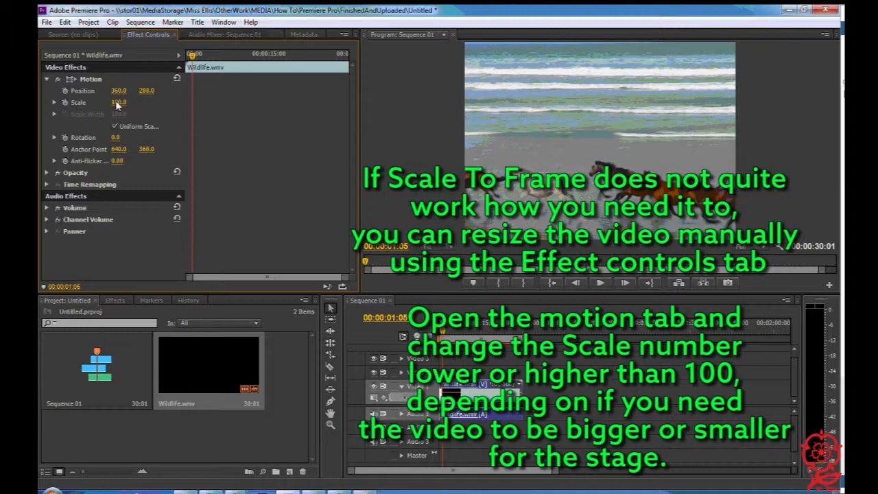
left_click_drag(97, 102, 81, 103)
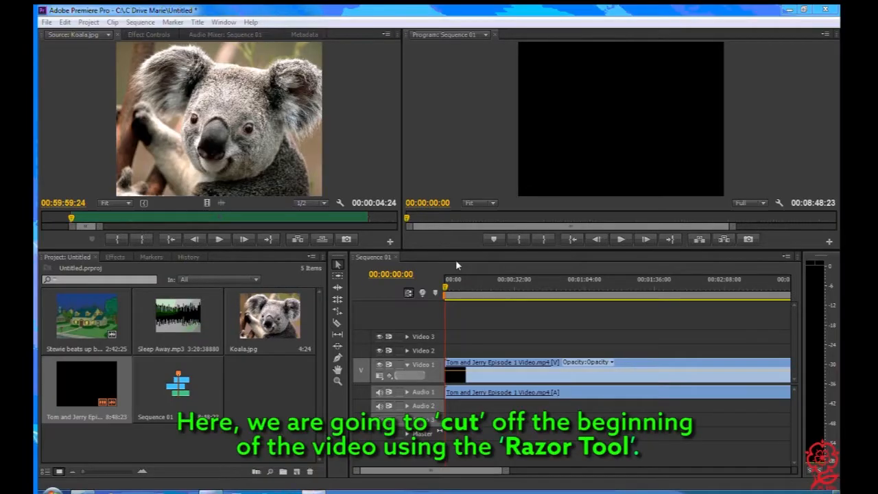
Position the playhead precisely at 00:00:29:12 in the Tom and Jerry clip, stepping frame by frame to the black frame after the opening titles
left_click_drag(446, 290, 473, 308)
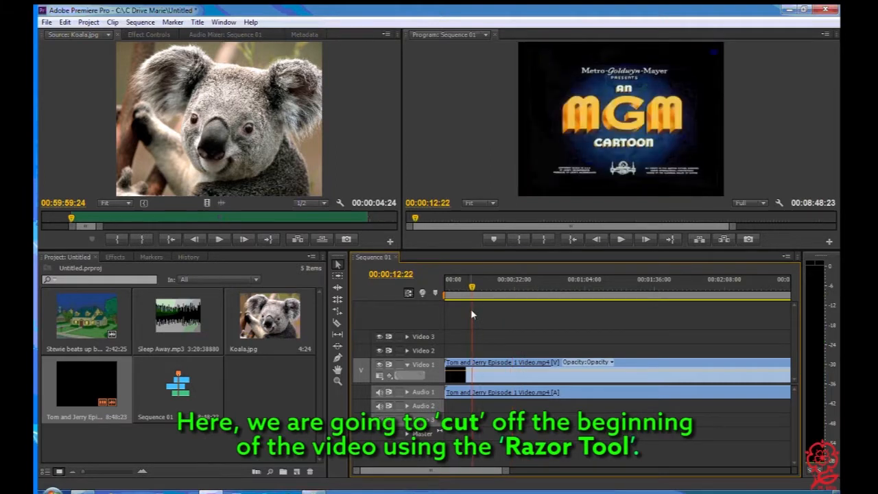
left_click_drag(473, 293, 509, 305)
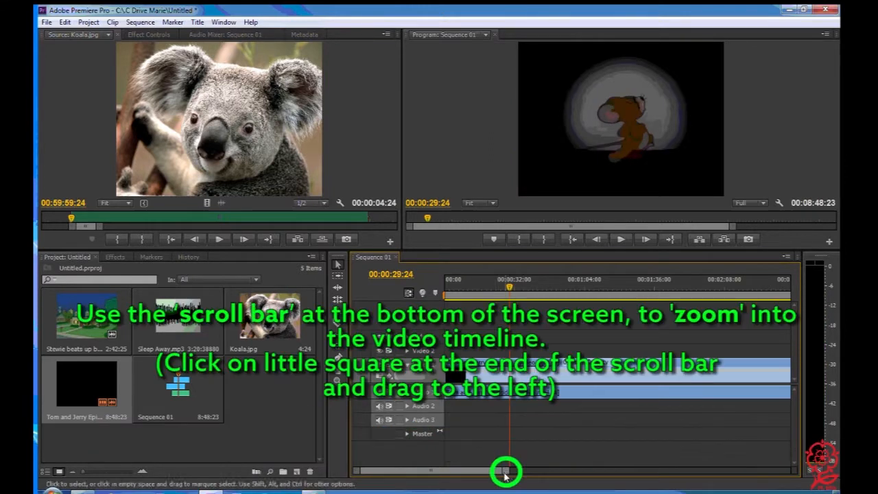
left_click_drag(508, 469, 376, 472)
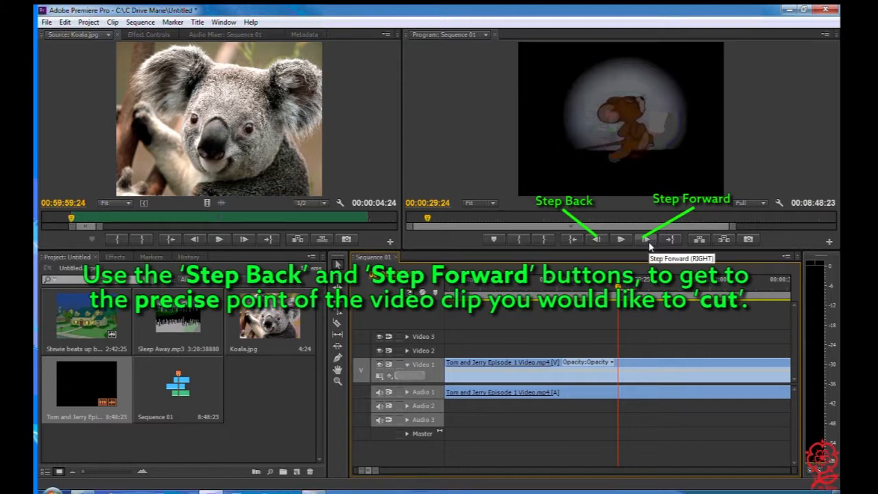
left_click(597, 239)
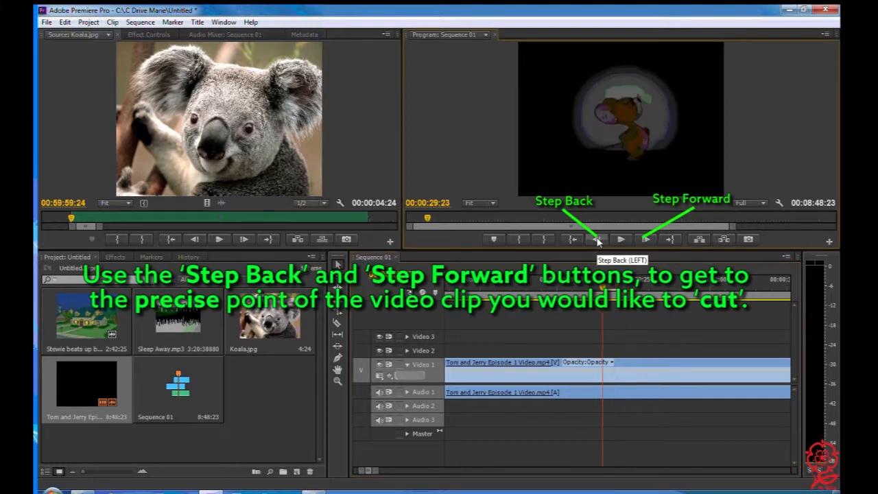
left_click(597, 240)
left_click(597, 240)
left_click(597, 240)
left_click(597, 240)
left_click(597, 240)
left_click(597, 240)
left_click(597, 240)
left_click(597, 239)
left_click(597, 240)
left_click(597, 240)
left_click(597, 240)
left_click(597, 239)
left_click(597, 240)
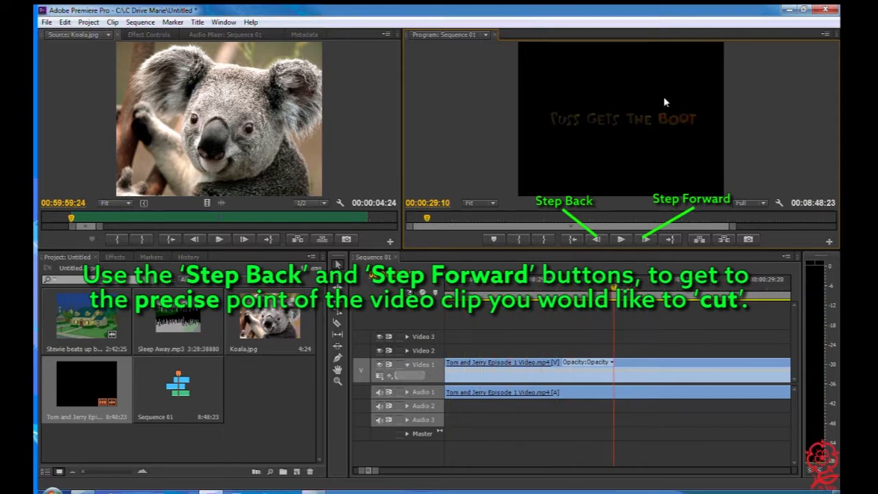
left_click(646, 239)
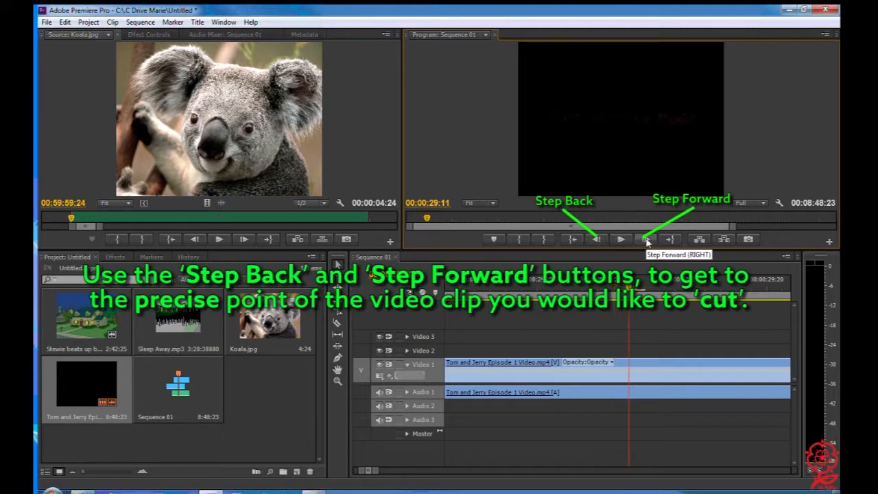
left_click(647, 240)
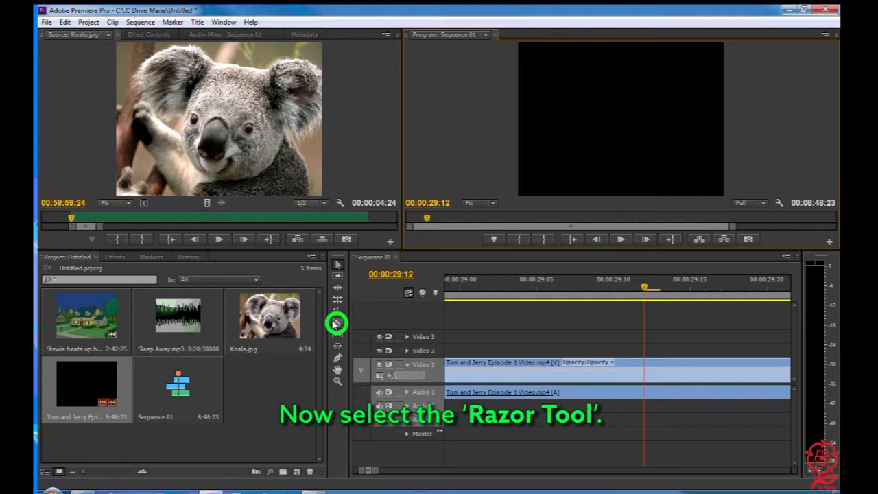
Split the Tom and Jerry clip at the playhead with the Razor Tool and delete the section before the cut
left_click(337, 323)
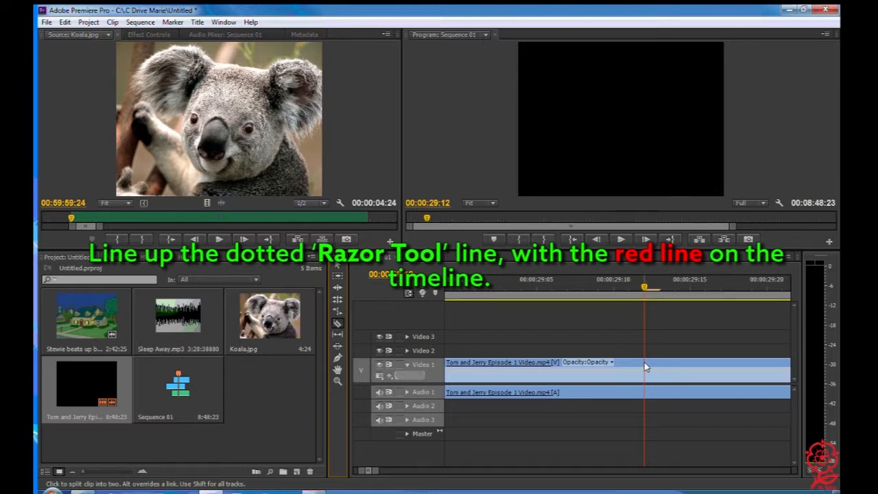
left_click(644, 362)
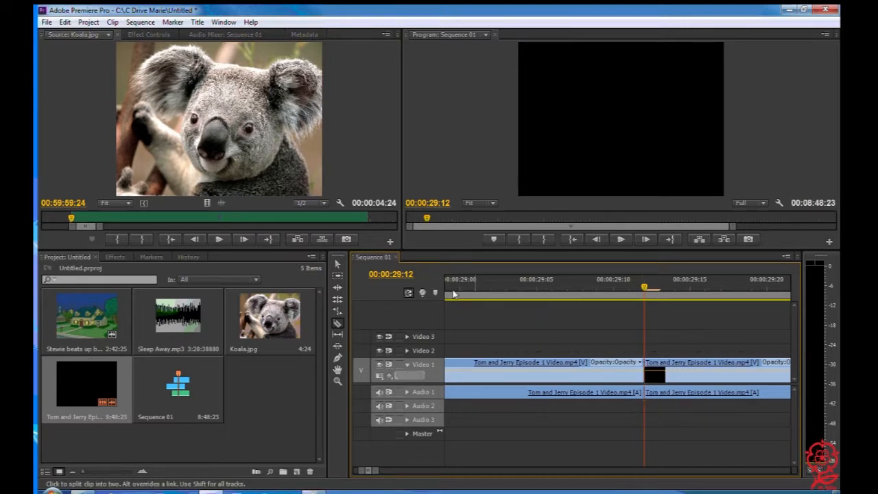
left_click(337, 265)
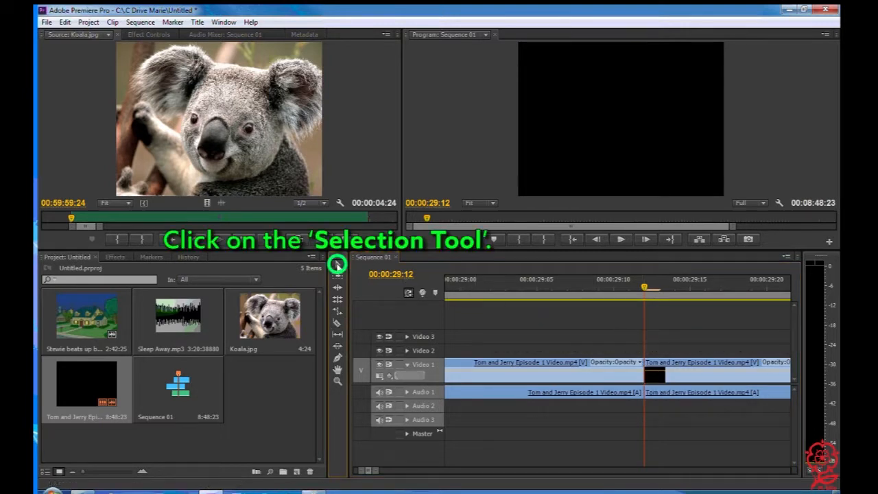
left_click(468, 367)
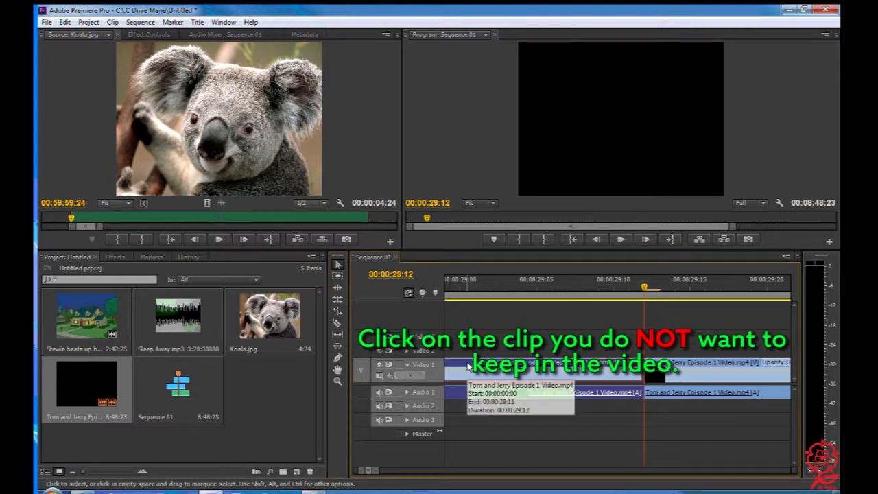
key("Delete")
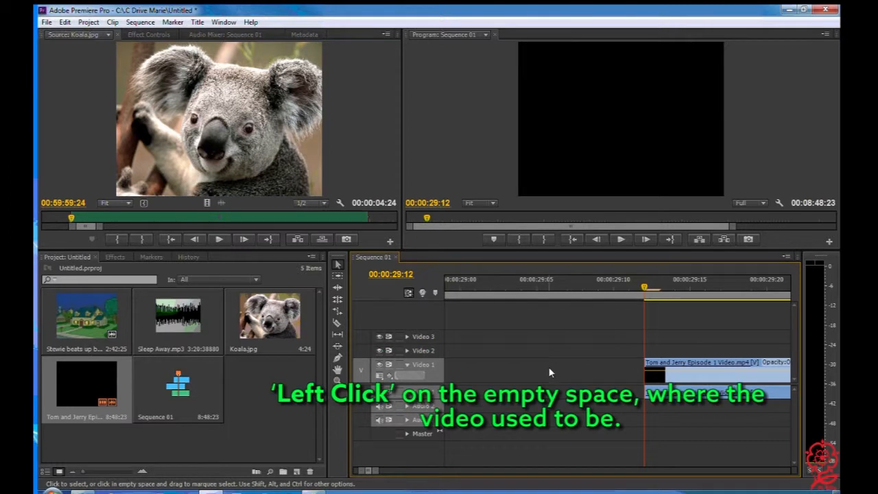
Ripple delete the empty space on Video 1 where the removed opening section was
left_click(550, 373)
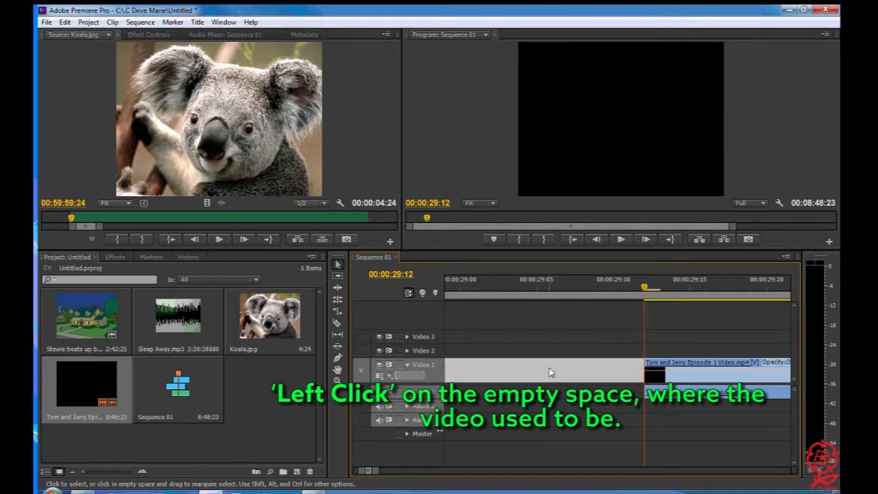
right_click(549, 368)
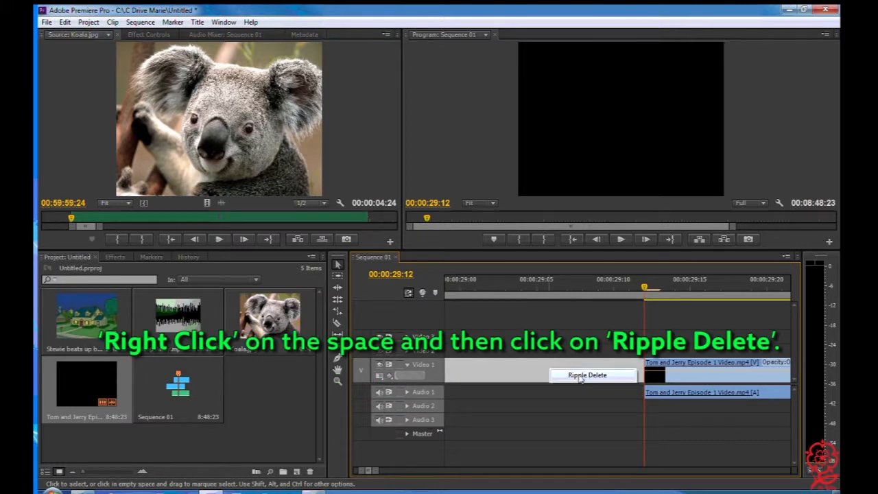
left_click(581, 376)
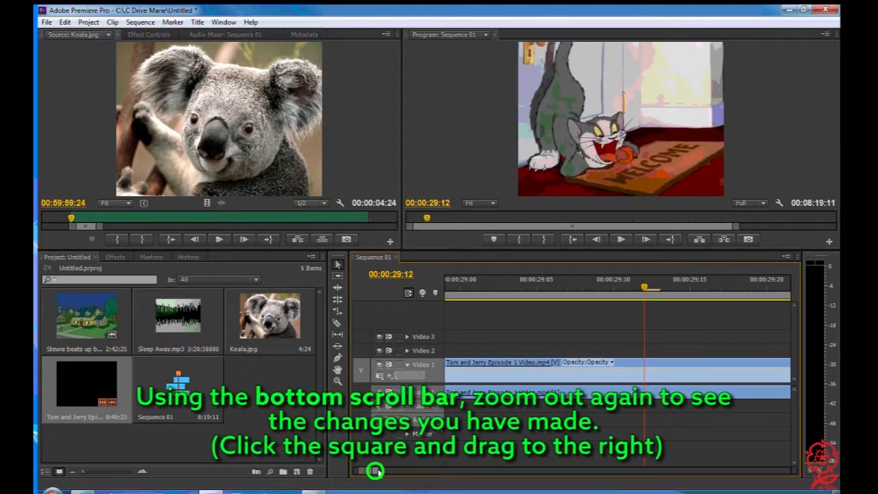
Return the playhead to the start of Sequence 01 and play back the cut video
left_click_drag(374, 471, 504, 483)
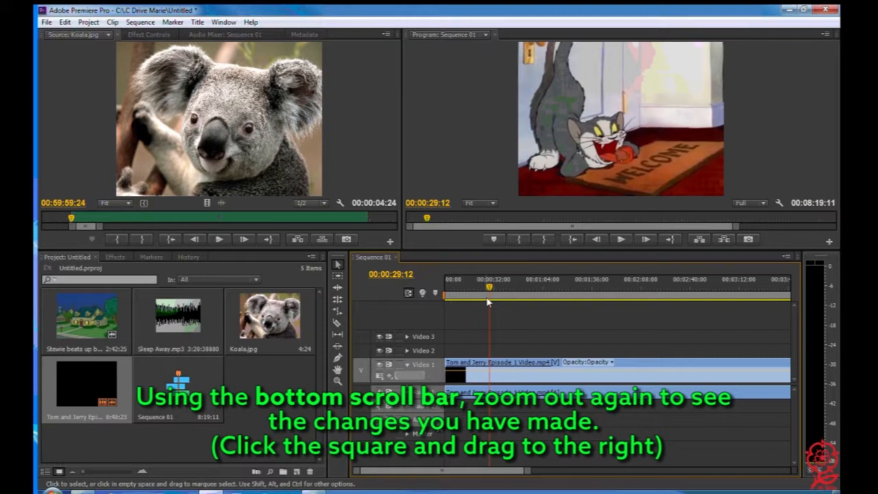
left_click_drag(490, 289, 362, 292)
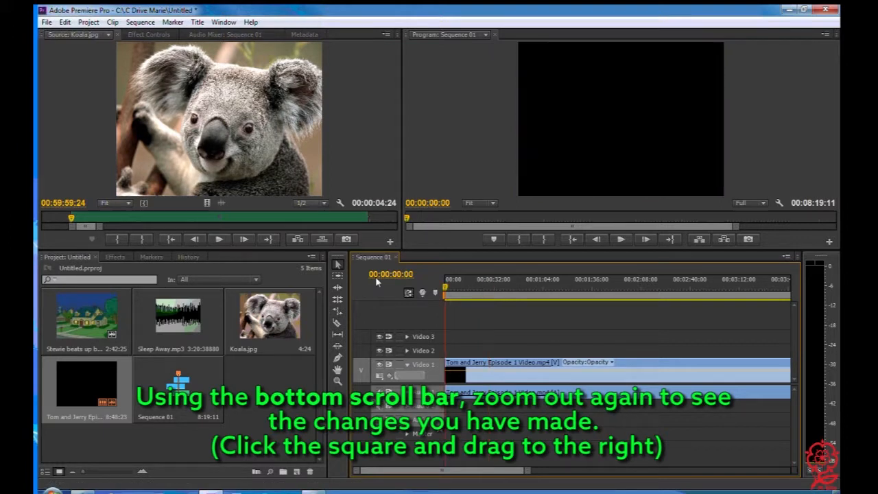
left_click(621, 239)
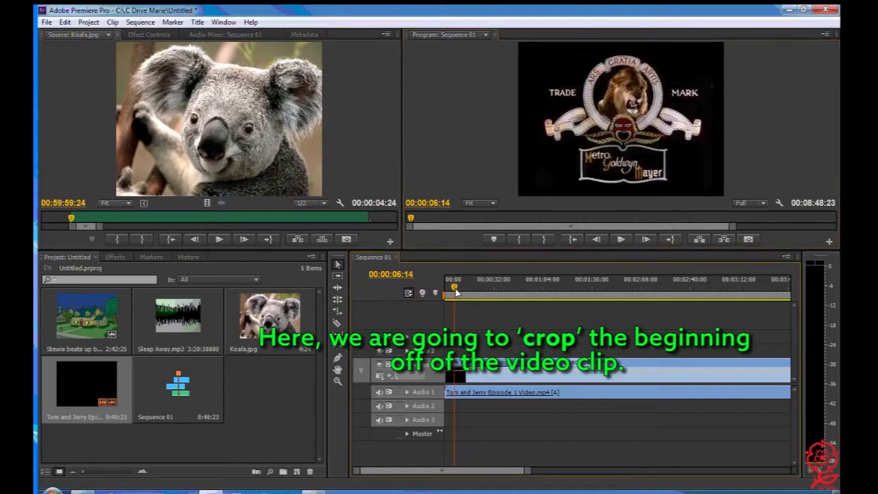
Trim the start edge of the untrimmed Tom and Jerry clip on Video 1 inward by 00:00:29:14
mouse_move(459, 291)
left_mouse_down()
mouse_move(496, 295)
mouse_move(445, 295)
left_mouse_up()
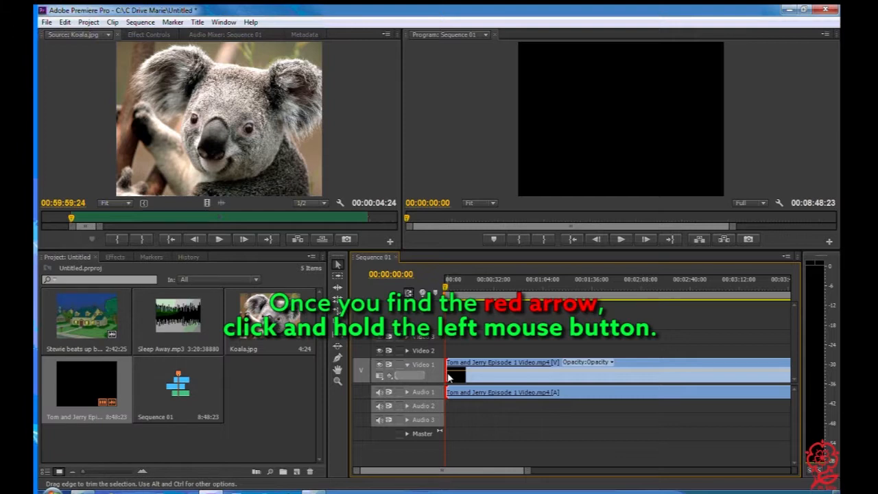
left_click_drag(449, 378, 494, 384)
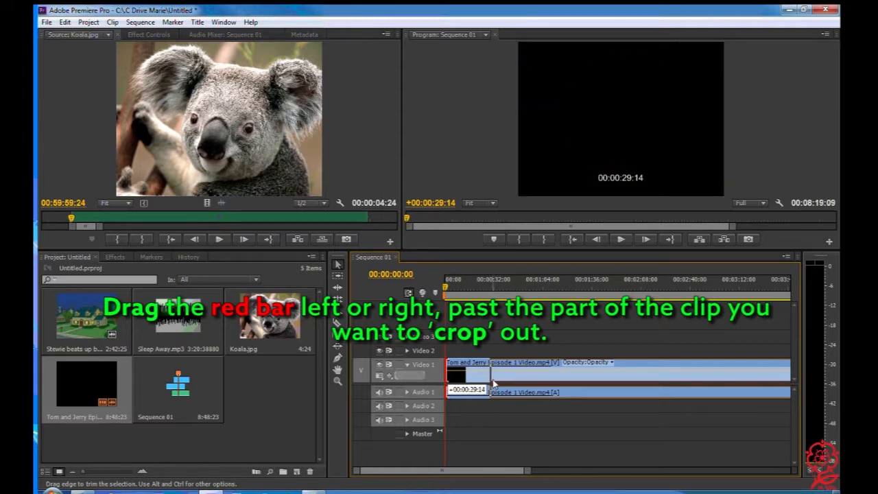
left_click_drag(495, 385, 494, 385)
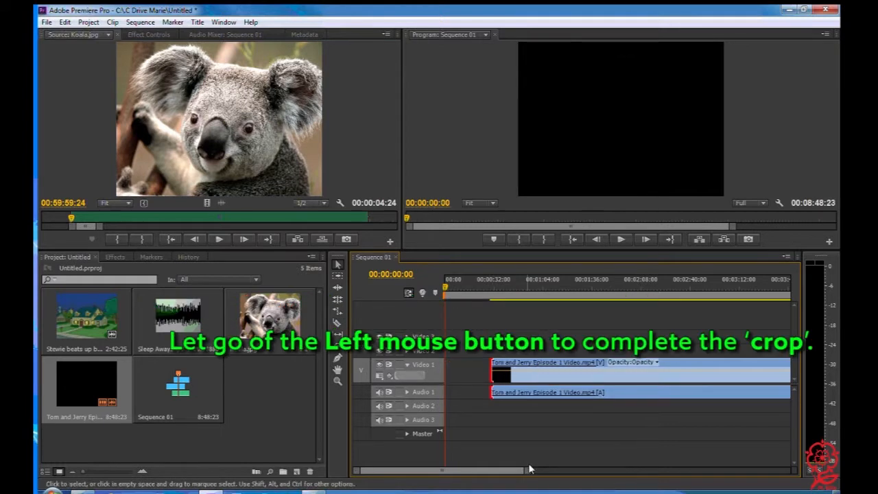
Place the playhead at the trimmed clip's start, 00:00:29:14, and extend the clip's start edge back by two frames
left_click_drag(491, 282, 492, 283)
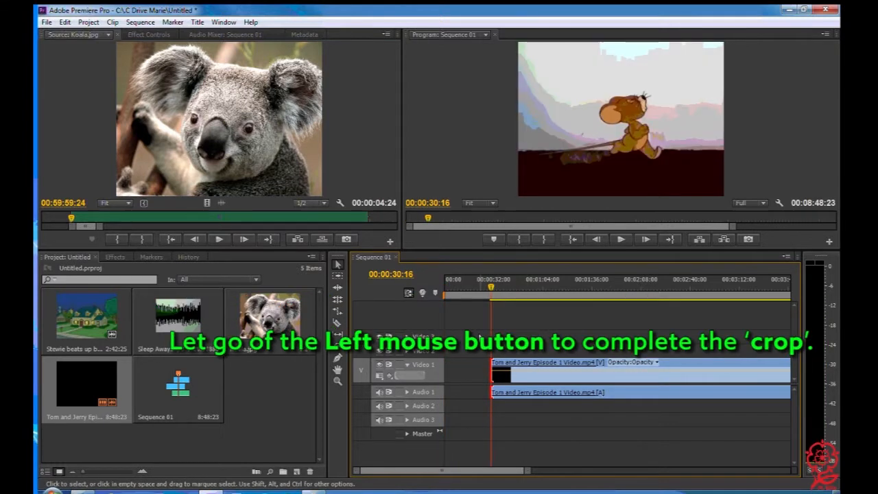
left_click_drag(527, 471, 374, 475)
left_click(488, 283)
left_click_drag(619, 288, 634, 289)
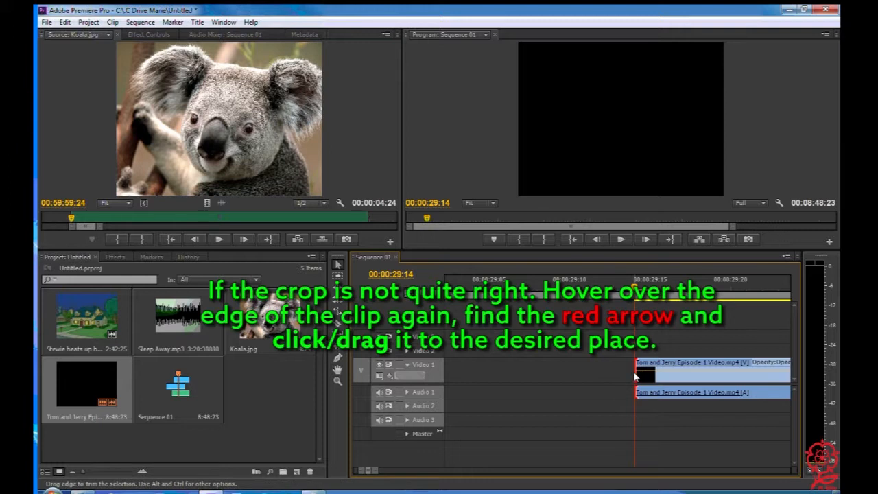
left_click_drag(633, 376, 603, 384)
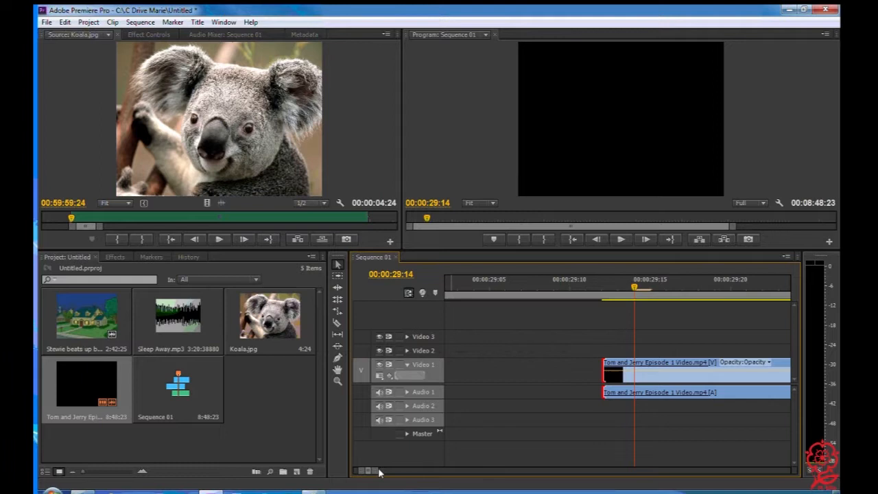
Ripple delete the gap before the trimmed Tom and Jerry clip so it starts at the beginning of the sequence
left_click_drag(376, 471, 516, 473)
right_click(464, 367)
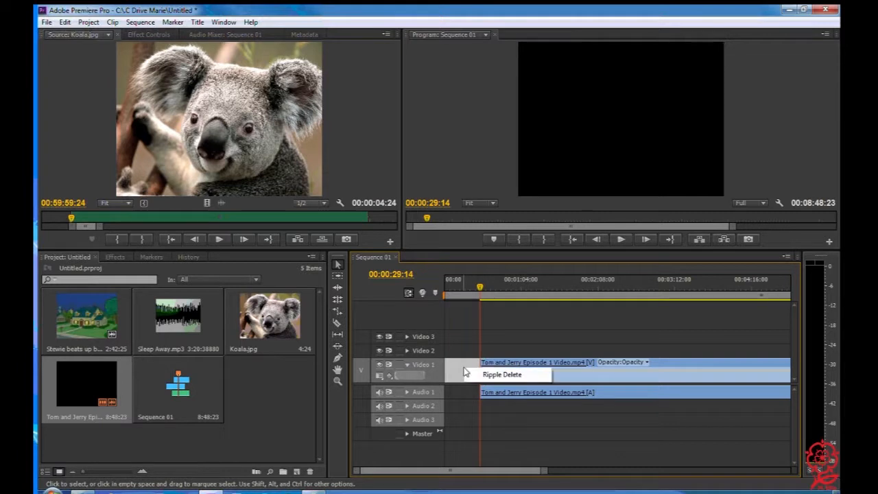
left_click(484, 377)
Move the playhead to 00:00:00:00, play back the trimmed sequence and stop playback
left_click_drag(481, 291, 402, 295)
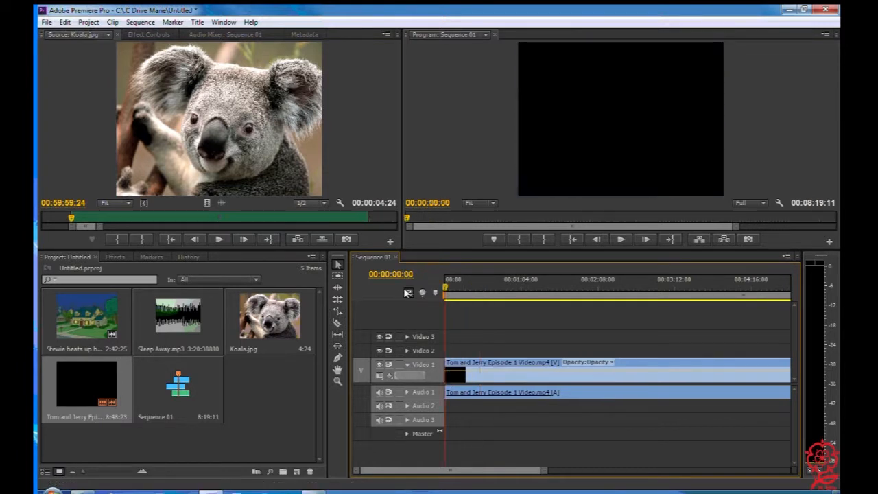
left_click(621, 240)
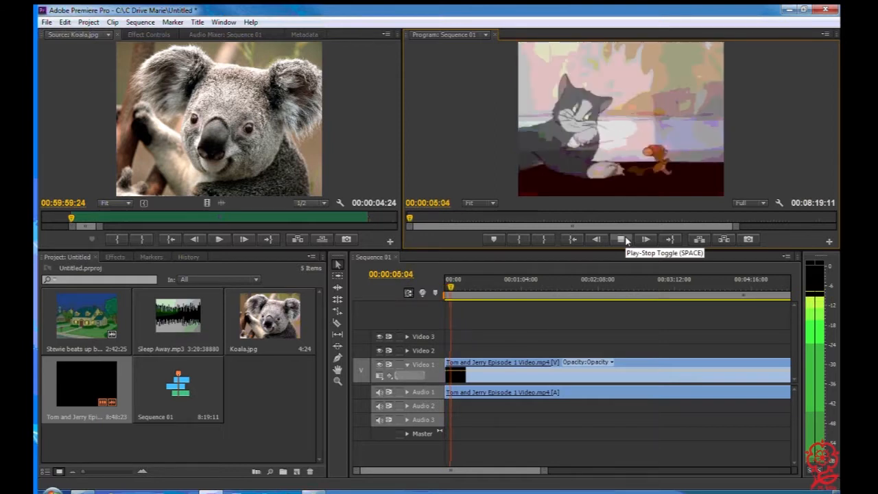
left_click(623, 239)
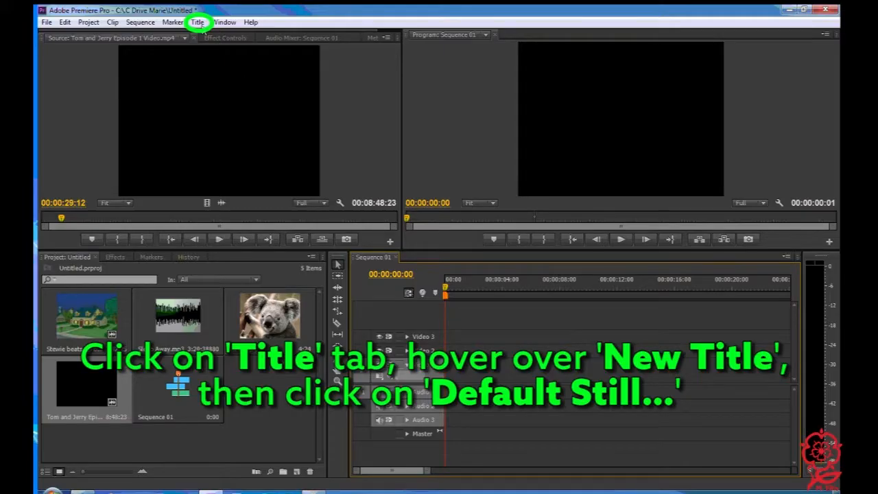
Create a new default still title named Title, keeping the default video settings
left_click(199, 23)
mouse_move(221, 36)
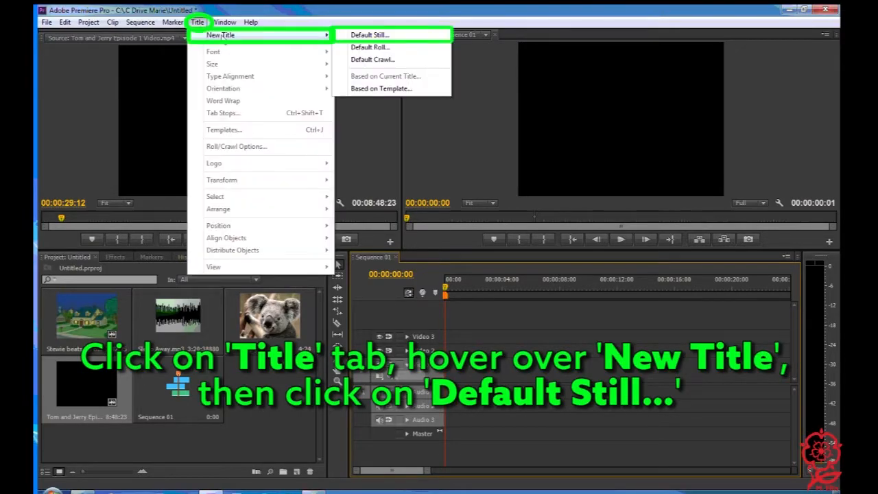
left_click(375, 37)
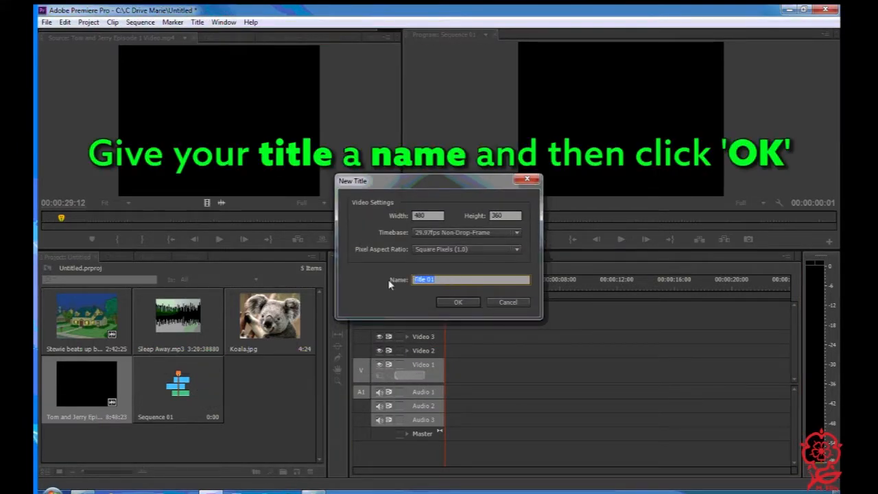
type("Title")
left_click(467, 300)
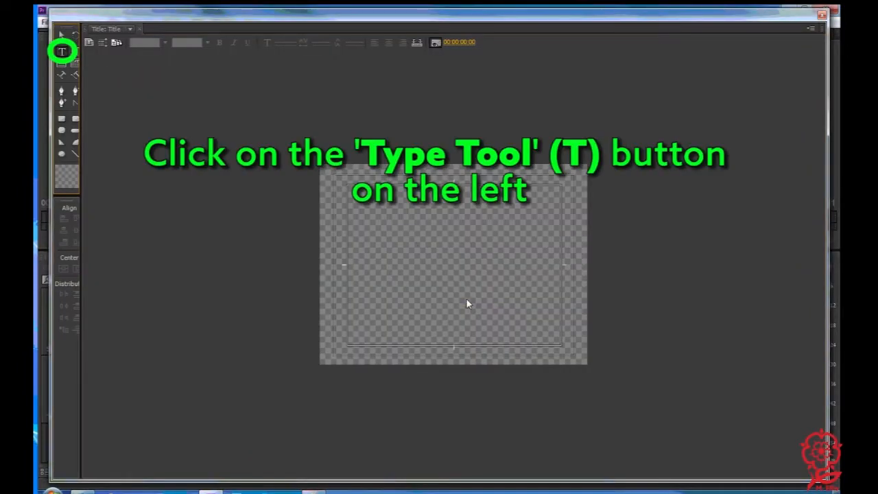
Add a text box about 383 by 288 filling the inner safe margin and enter "Tom and Jerry" with the Type tool
left_click(64, 52)
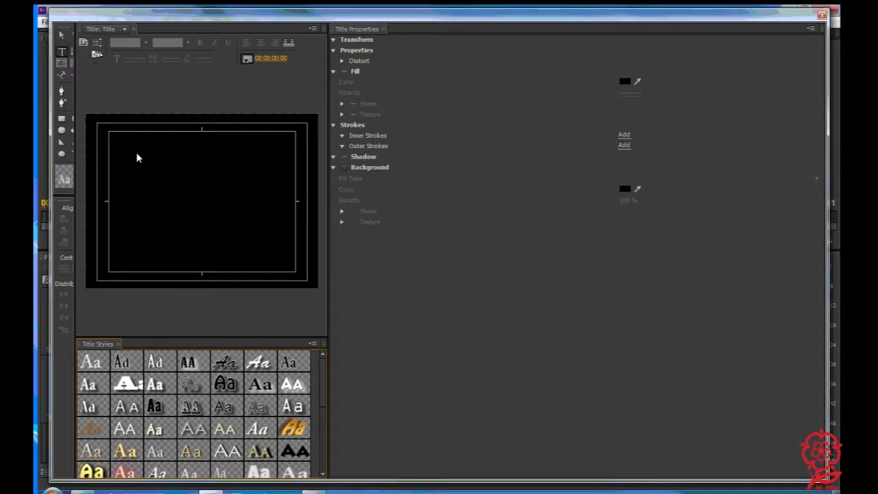
left_click_drag(109, 134, 296, 276)
type("To")
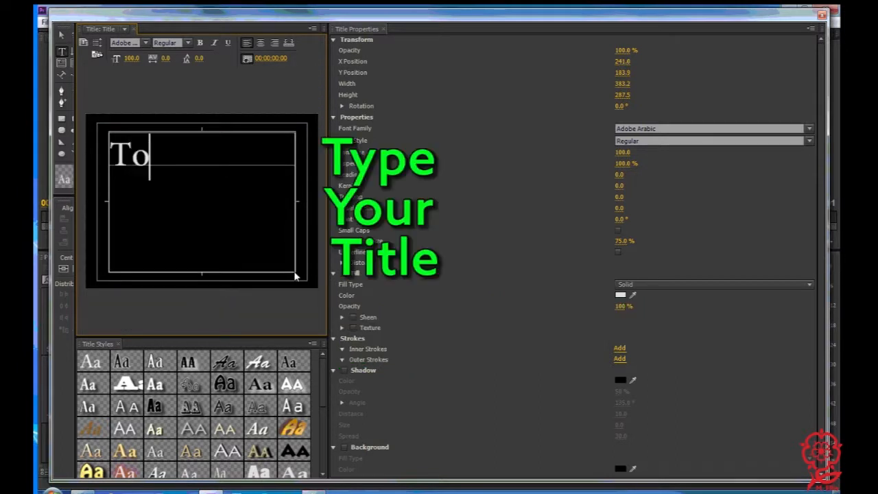
type("m and")
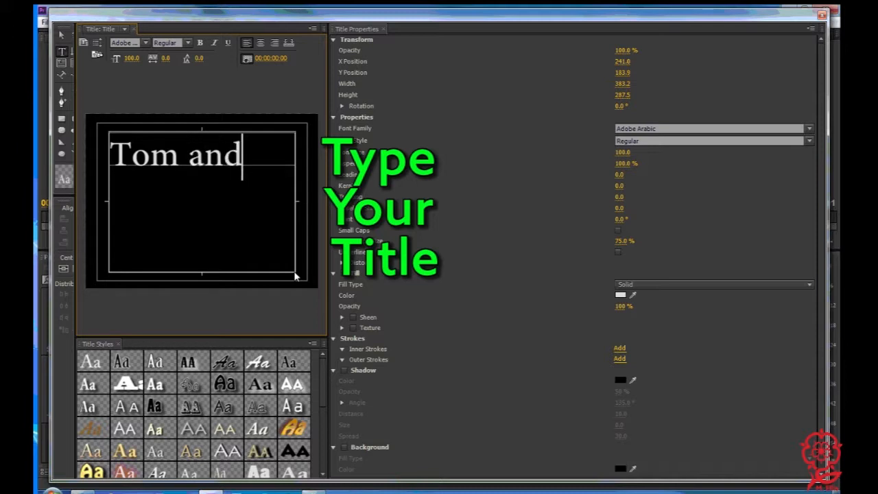
type(" Jerry")
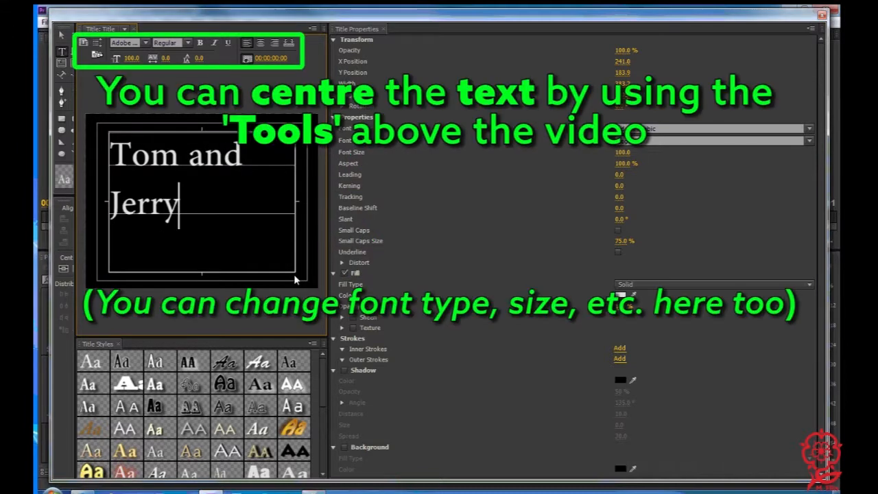
Centre and bold all the title text, apply the slanted orange gradient Hobo Std style, and close the title editor
key("ctrl+a")
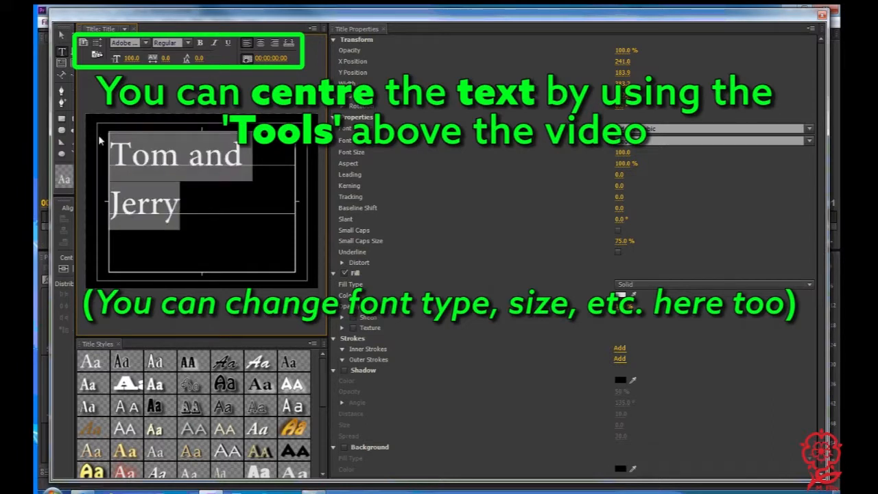
left_click(261, 44)
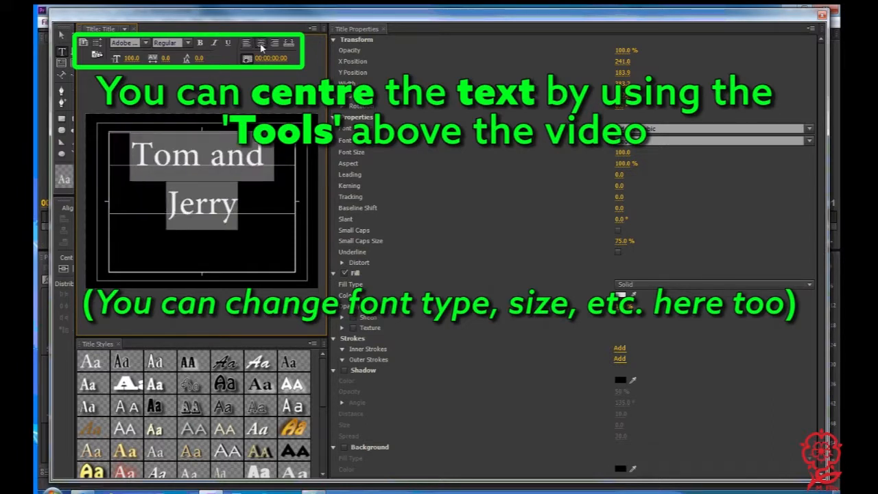
left_click(199, 43)
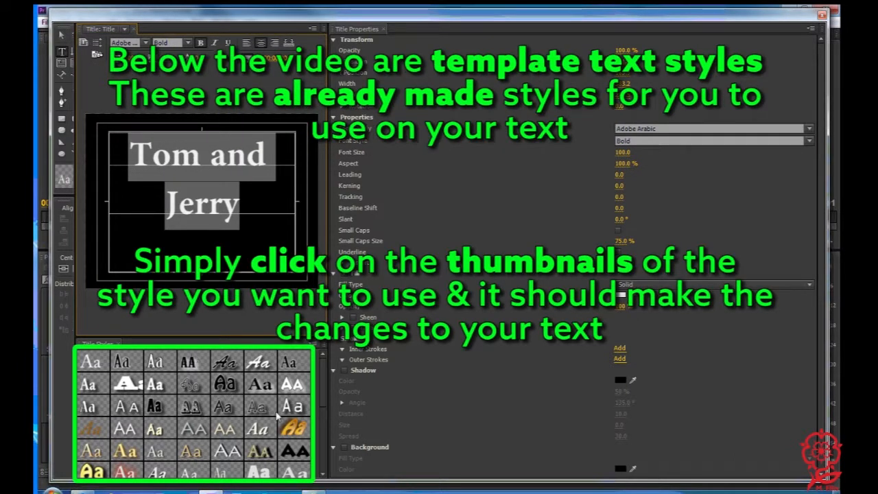
left_click(302, 430)
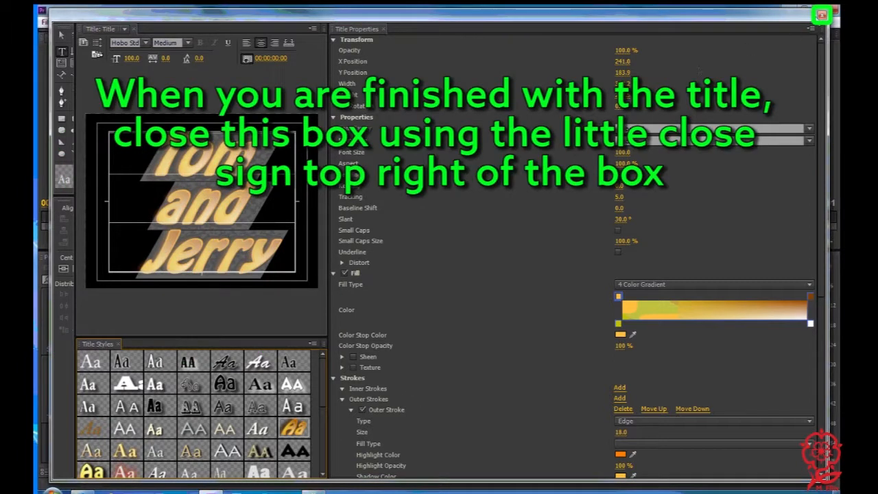
left_click(822, 14)
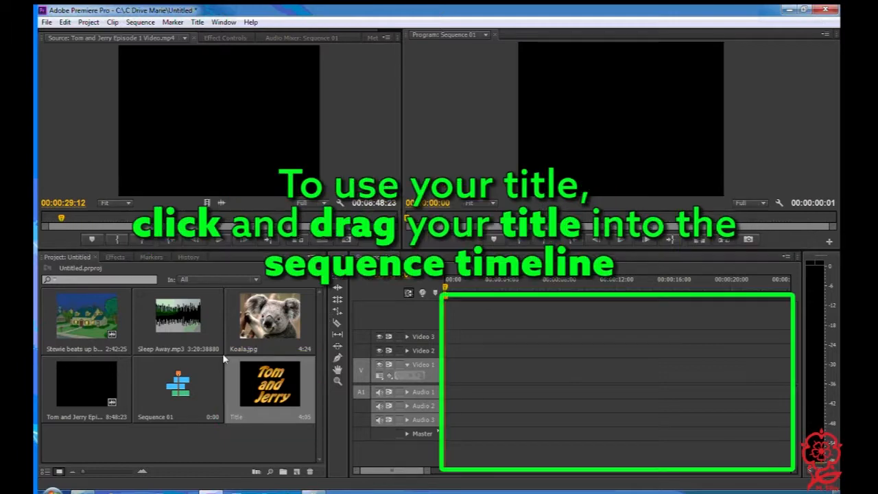
Place the title at the start of Video 1 with the Tom and Jerry clip directly after it, and preview the sequence
left_click_drag(261, 384, 449, 370)
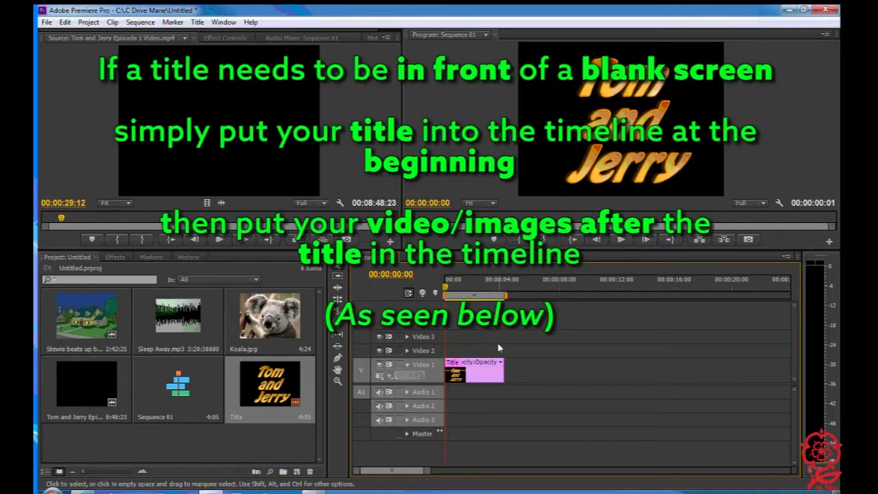
left_click_drag(89, 383, 502, 371)
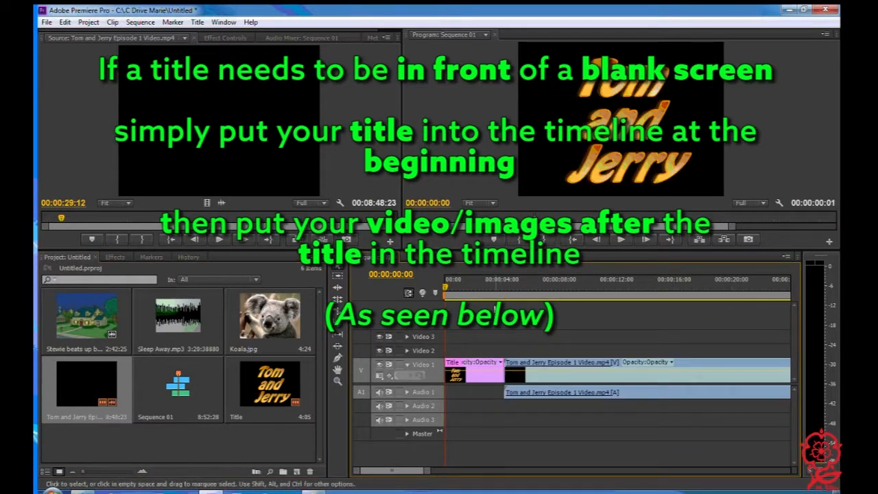
left_click(479, 288)
key("space")
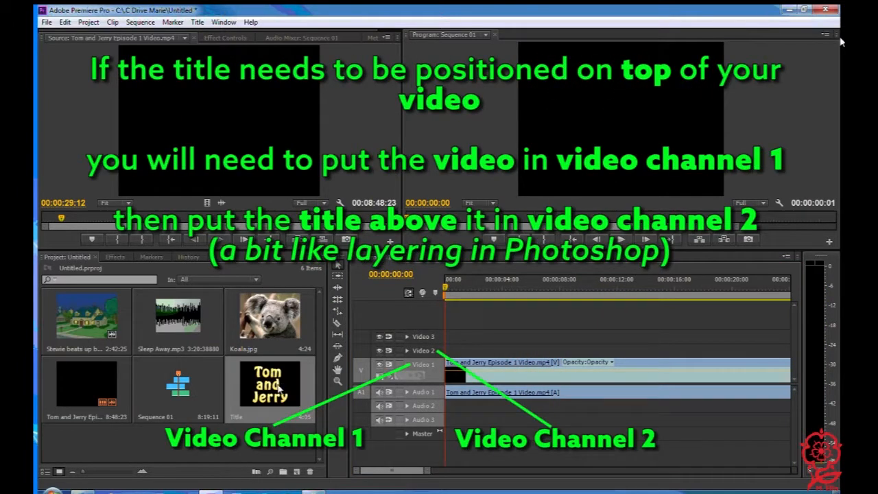
Place the title on Video 2 above the Tom and Jerry clip at the sequence start and scrub through it
left_click_drag(292, 382, 448, 354)
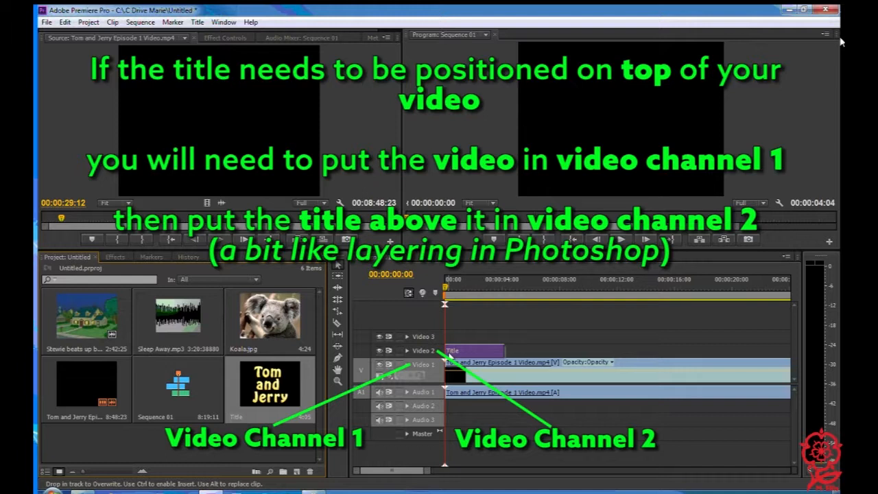
left_click_drag(448, 354, 447, 354)
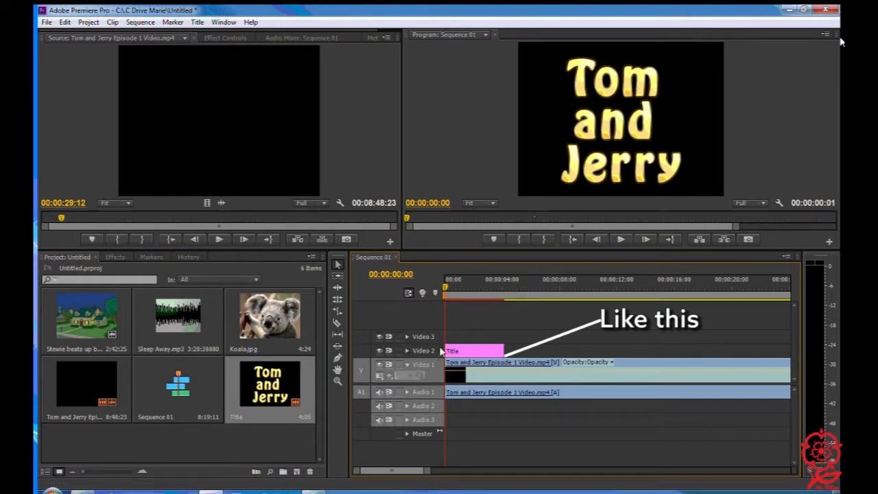
left_click(447, 294)
left_click_drag(448, 294, 523, 307)
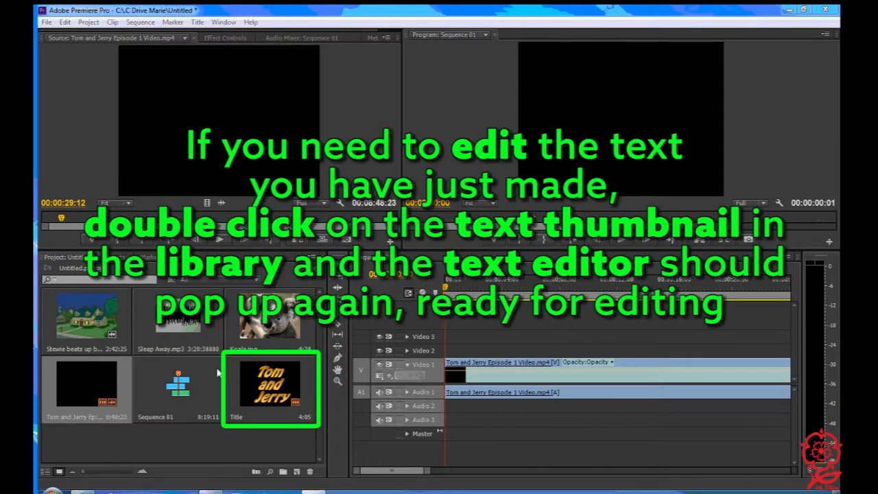
Reopen the Tom and Jerry title for editing, try the white-outlined black style, and apply the upright yellow style
left_click(243, 382)
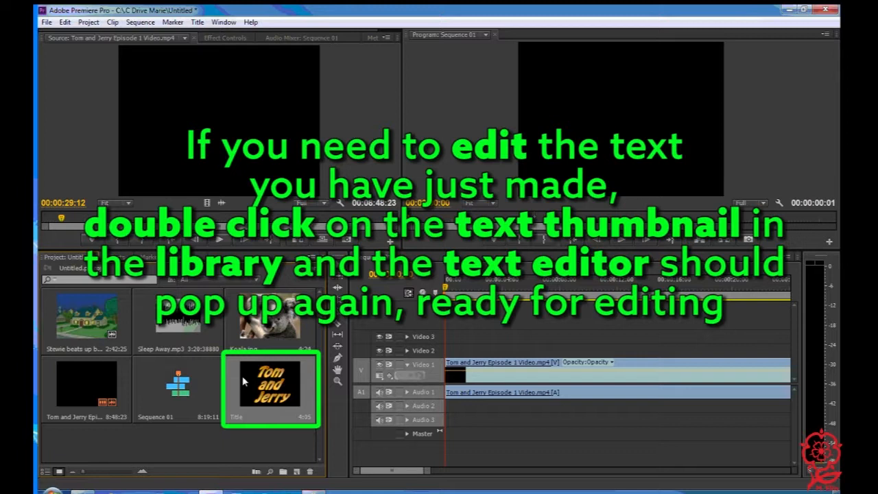
double_click(244, 382)
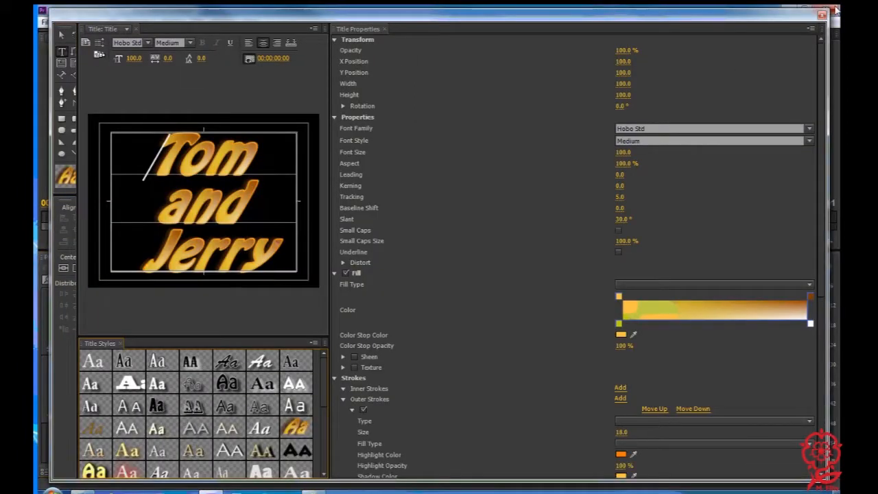
left_click(233, 392)
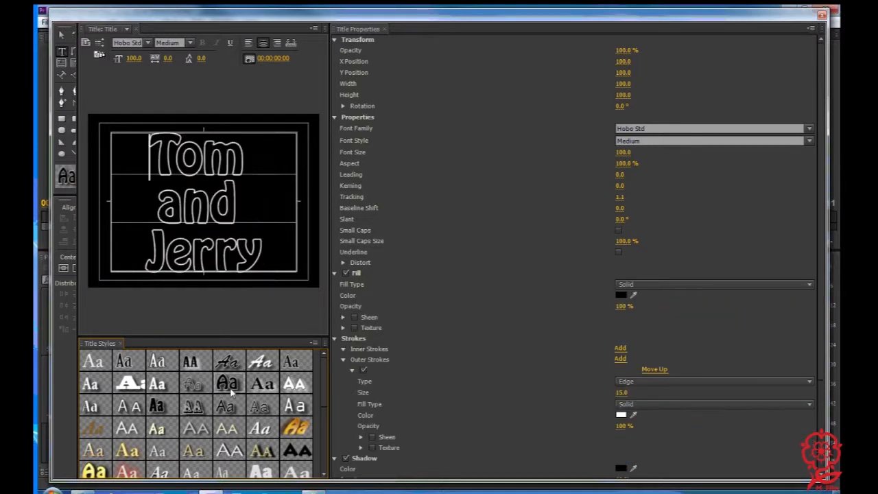
left_click(105, 470)
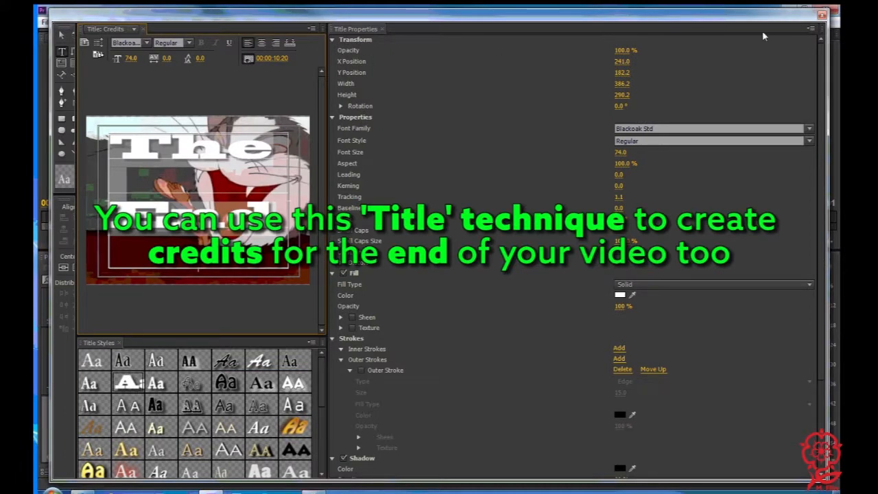
Close the Credits title editor and place the Credits title directly after the Tom and Jerry clip on Video 1
left_click(822, 14)
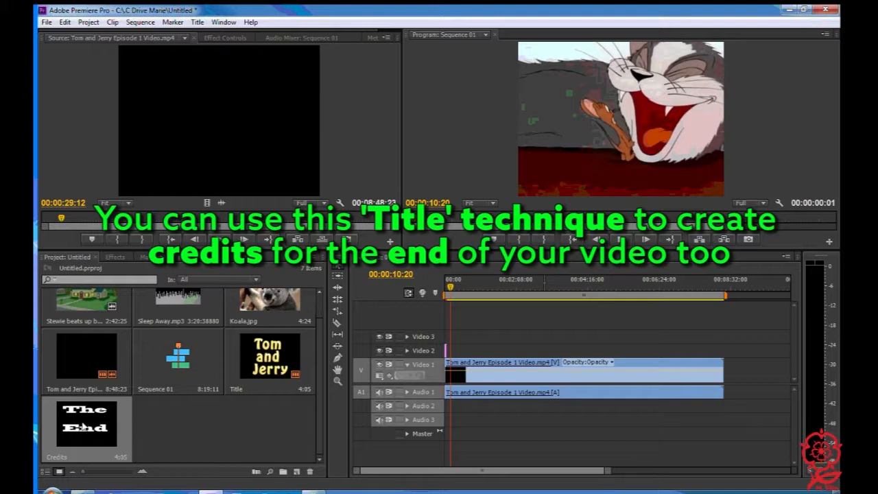
left_click_drag(83, 427, 731, 373)
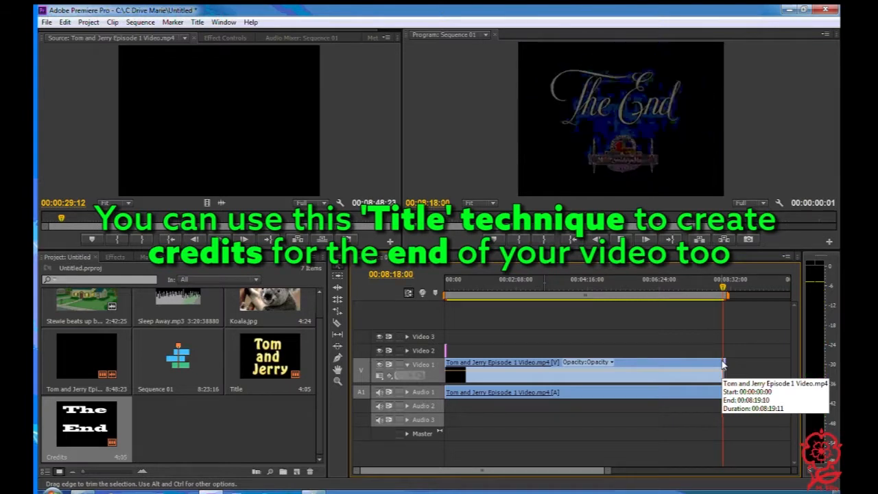
key("Left")
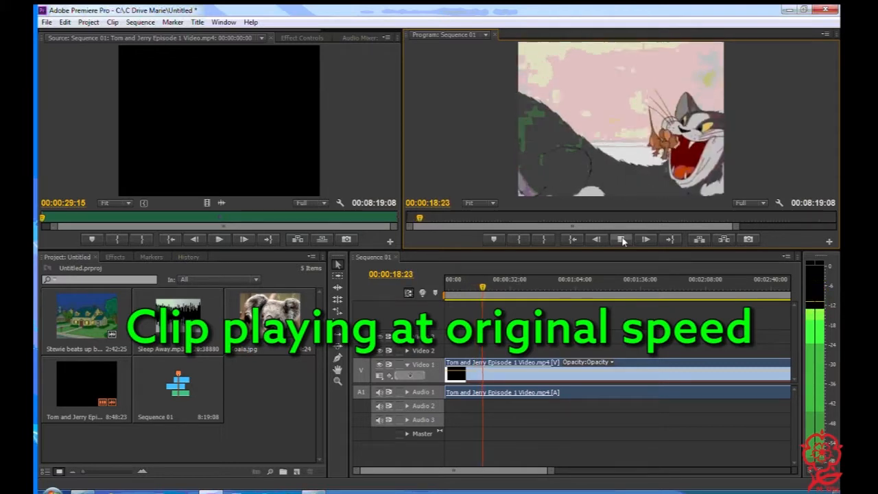
Return the playhead to 00:00:00:00, set the Tom and Jerry clip's speed to 200%, and play back the sped-up clip
left_click(622, 238)
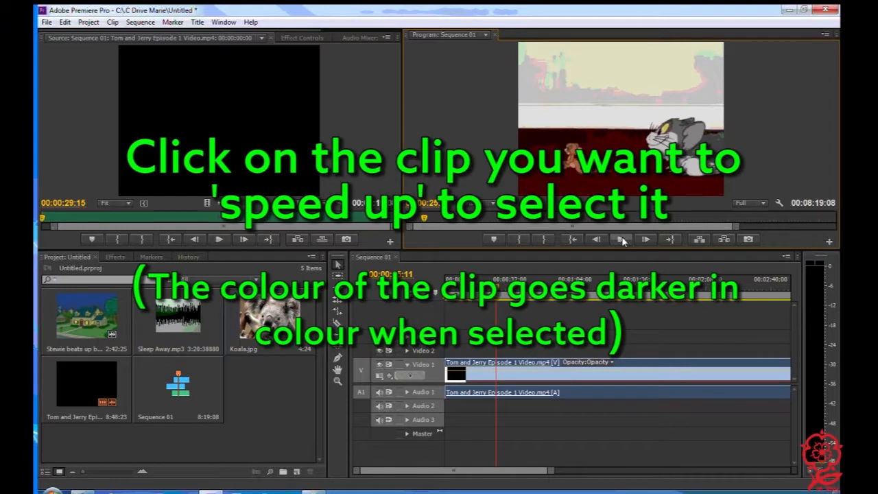
left_click_drag(496, 292, 410, 306)
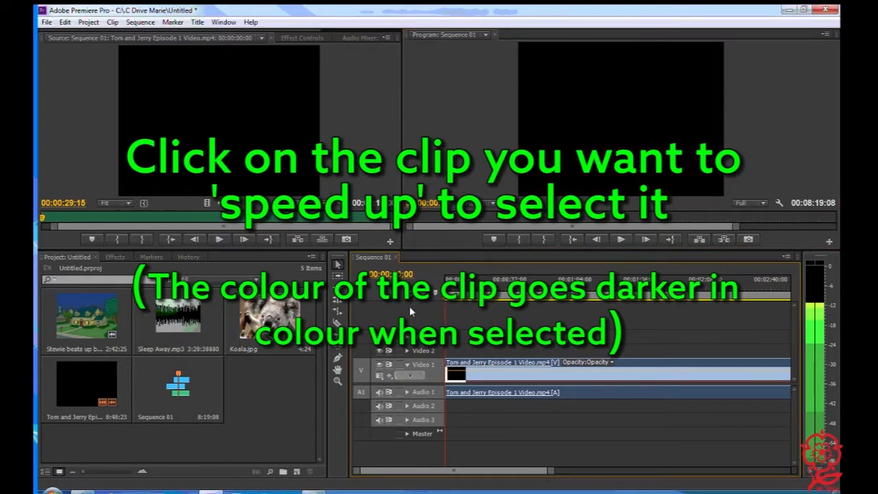
right_click(621, 367)
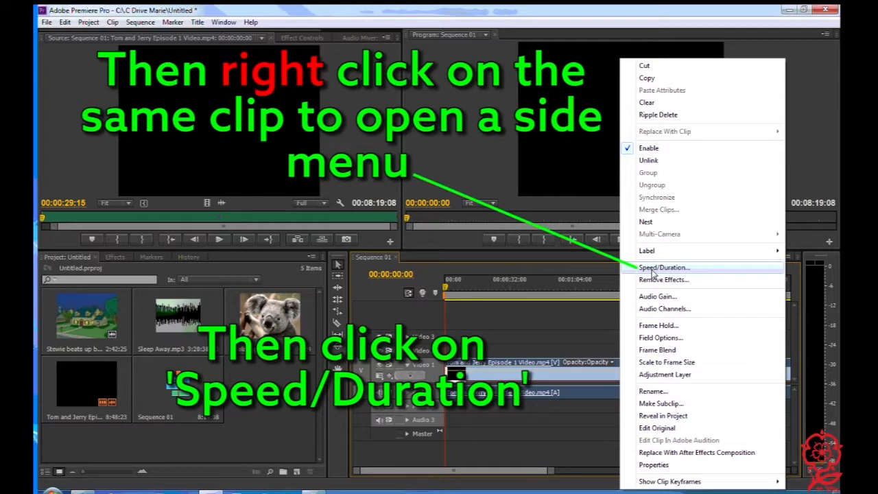
left_click(655, 267)
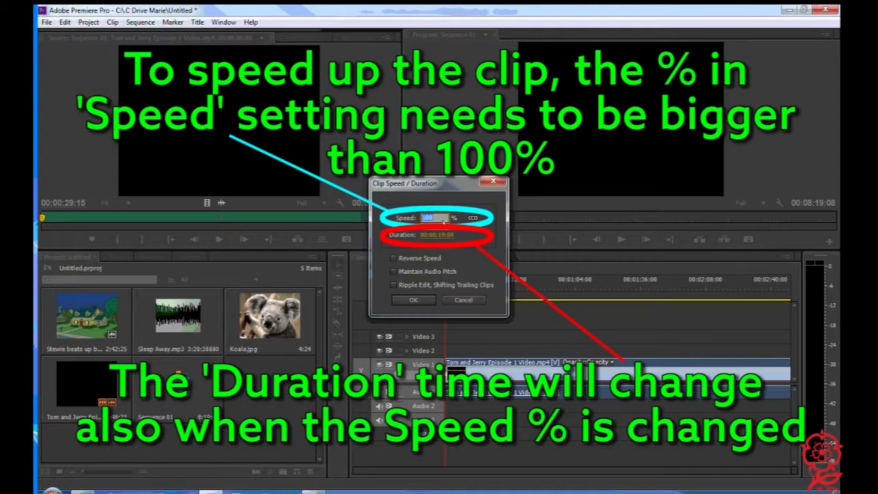
type("2")
left_click(414, 301)
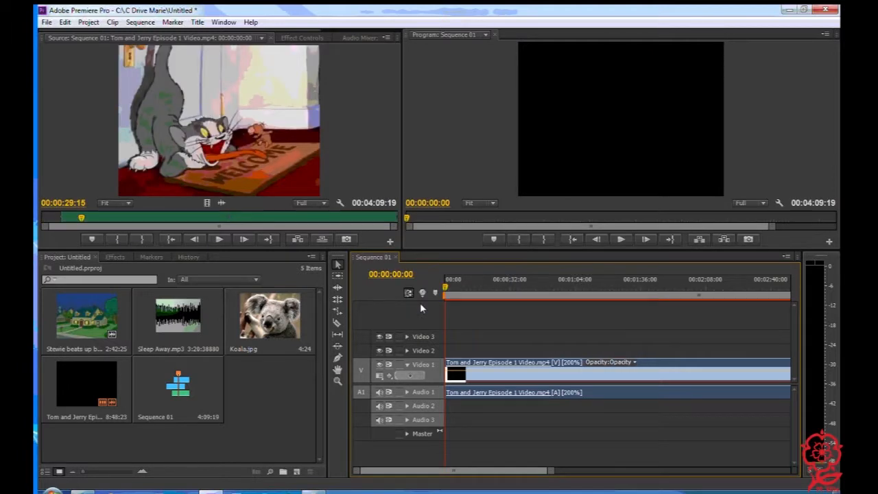
left_click(625, 241)
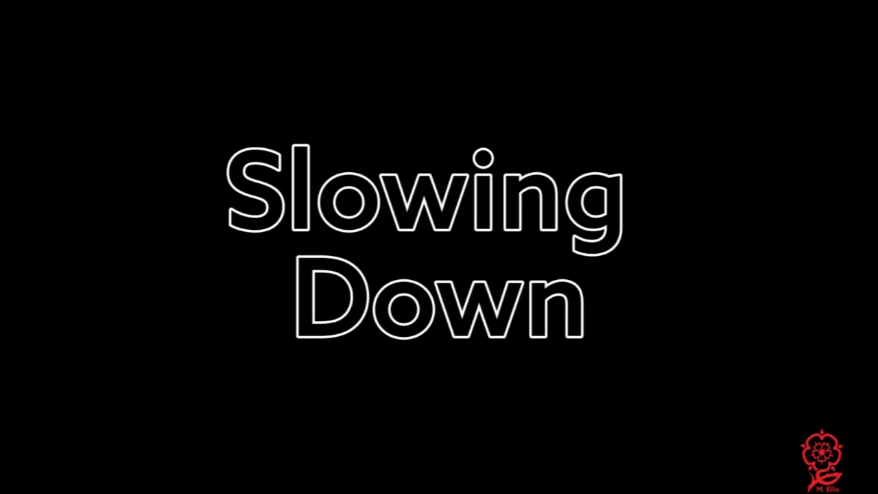
Return the playhead to the sequence start, set the Tom and Jerry clip's speed to 25%, and play back the slowed clip
left_click(621, 239)
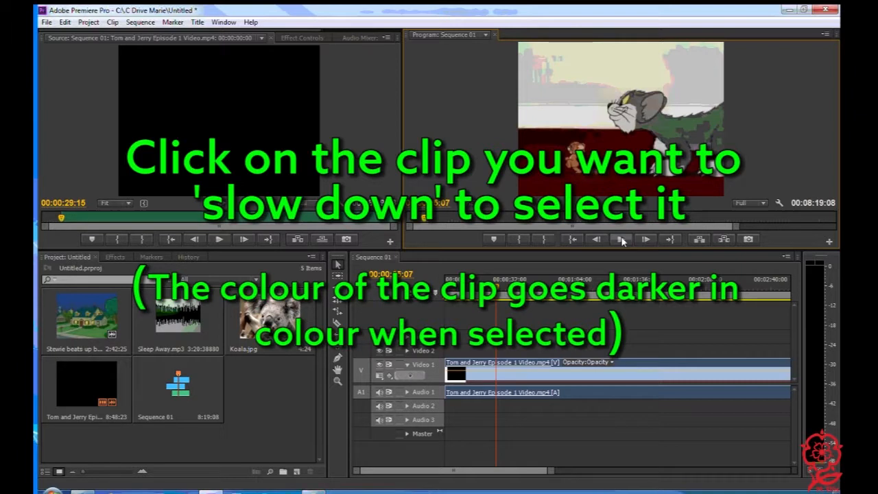
left_click_drag(497, 287, 432, 299)
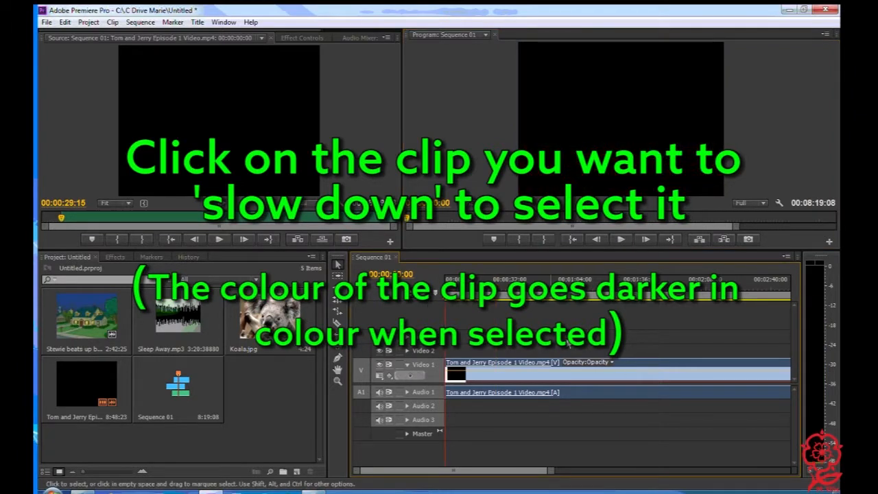
right_click(628, 366)
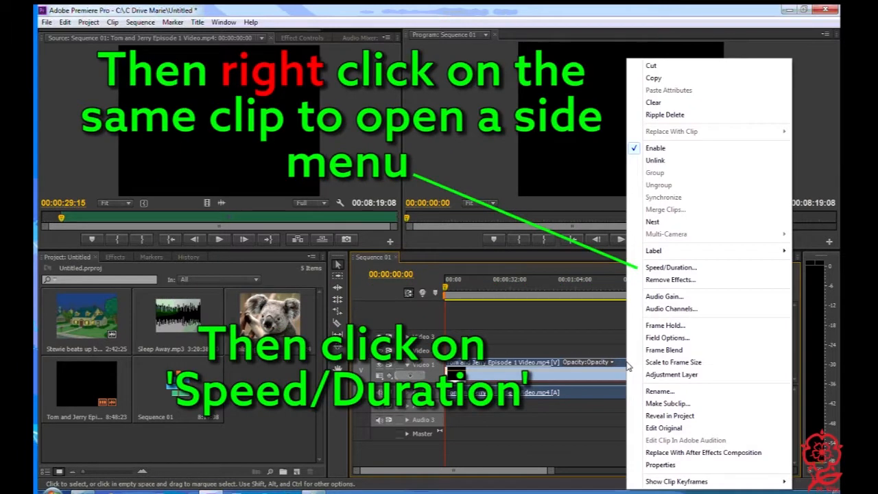
left_click(664, 269)
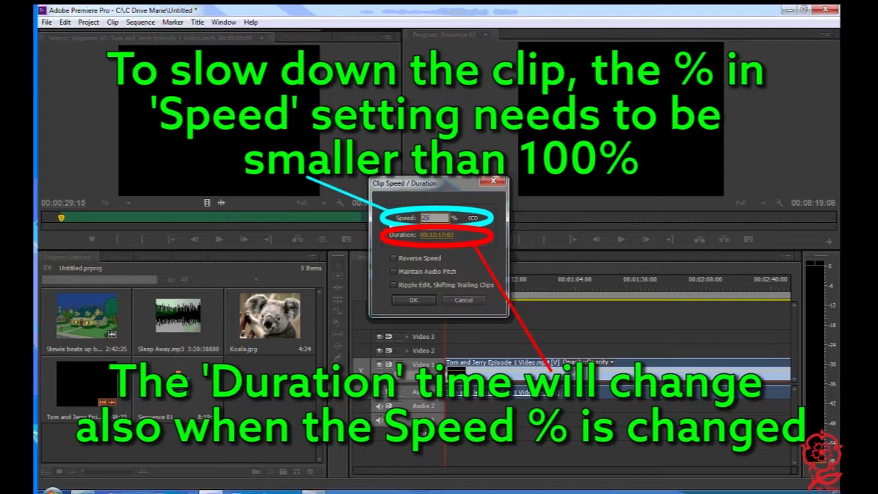
key("Return")
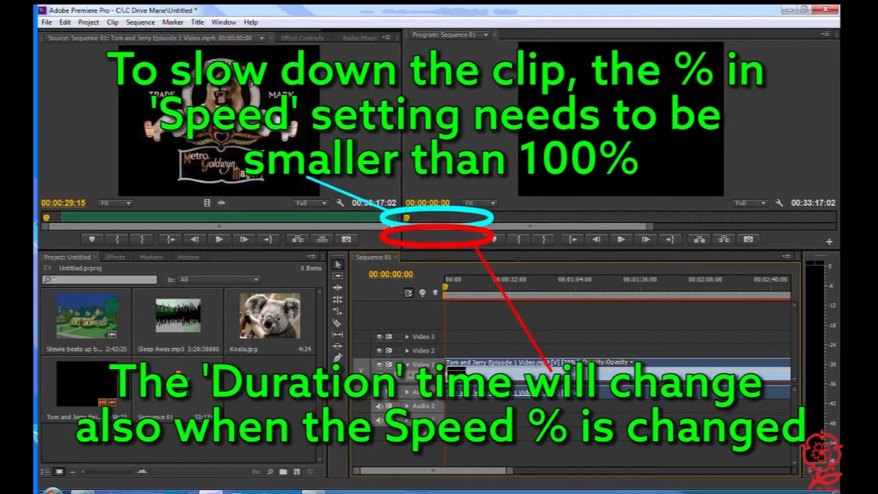
left_click(617, 240)
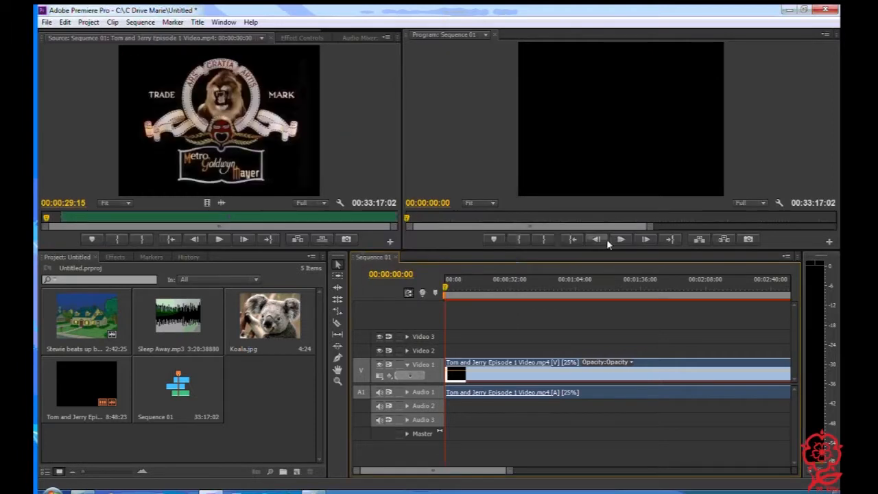
left_click(615, 240)
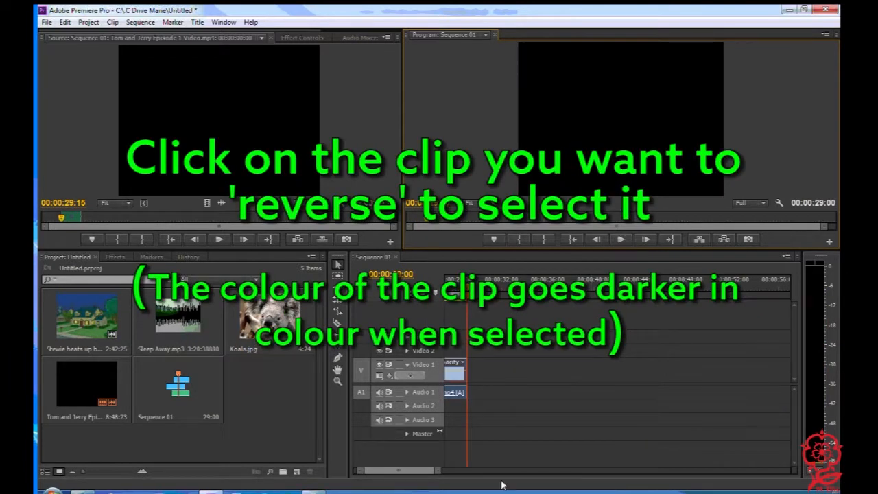
Turn on Reverse Speed for the 29-second Tom and Jerry clip at 100% speed and play it back from the start
left_click_drag(435, 470, 460, 471)
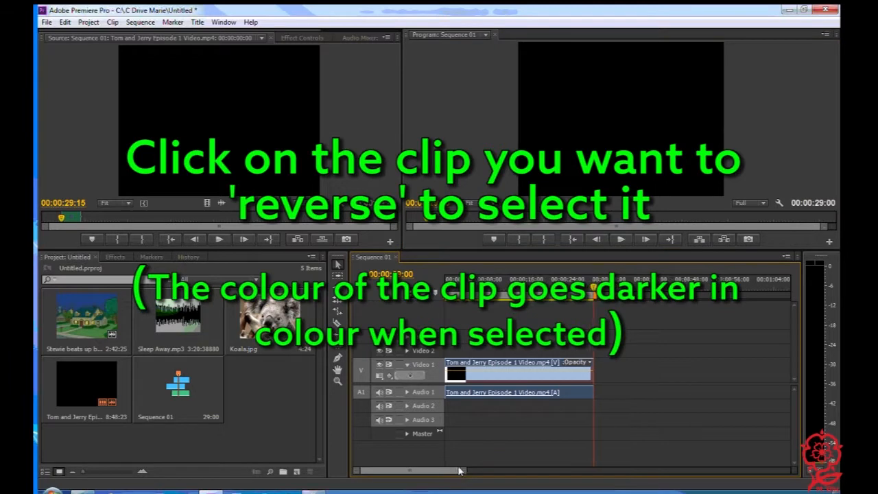
right_click(506, 362)
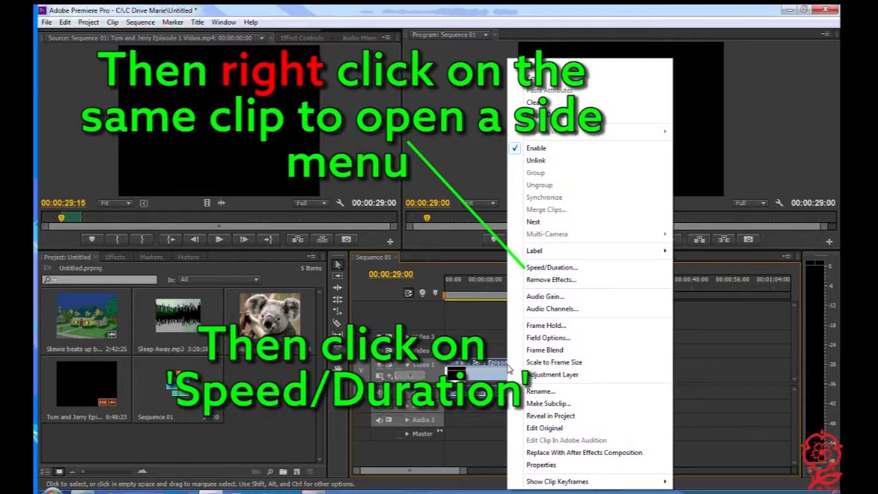
left_click(551, 267)
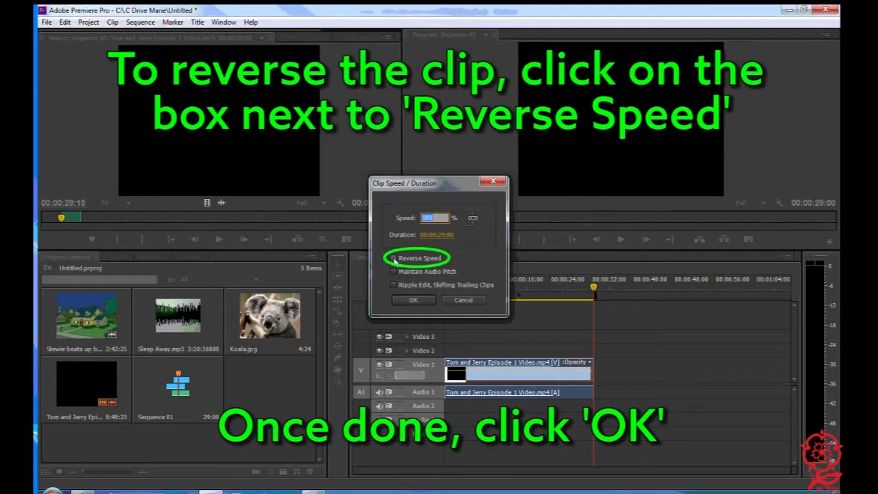
left_click(394, 258)
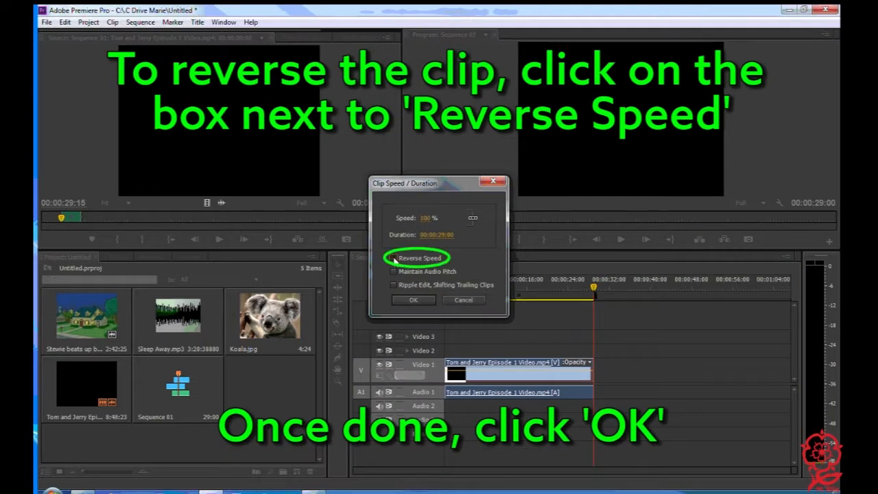
left_click(414, 301)
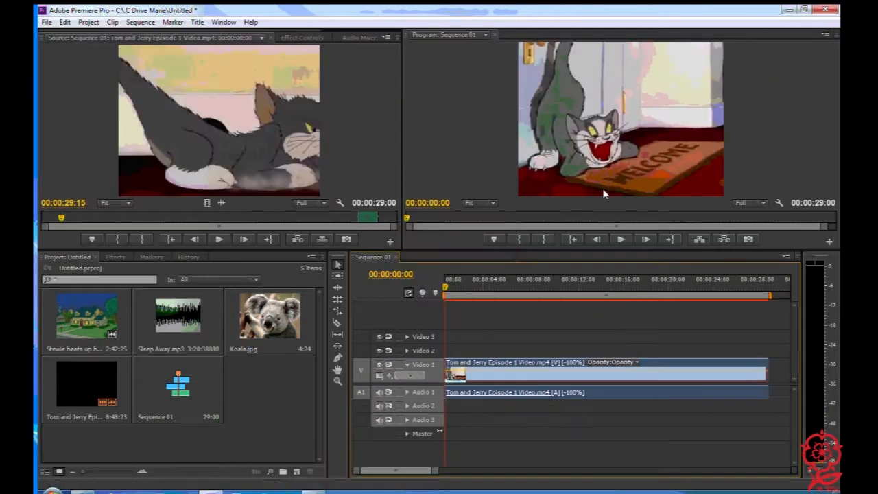
left_click(623, 240)
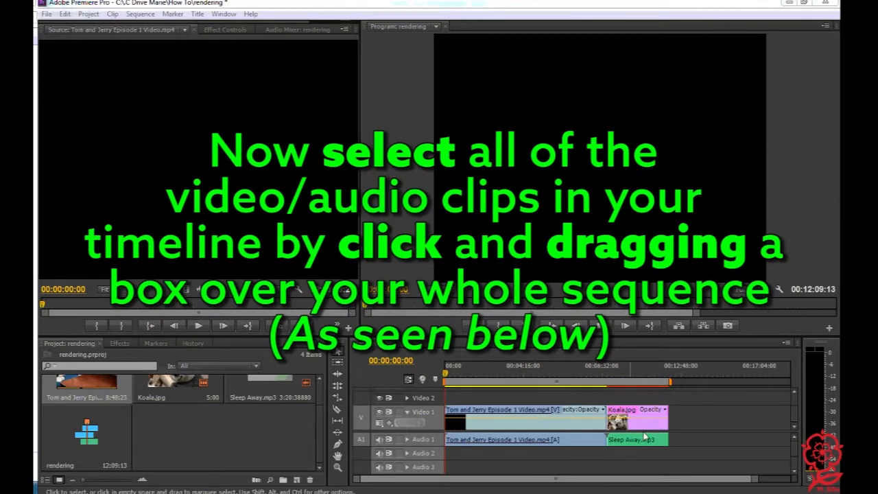
Select all clips in the rendering sequence, render the entire work area, and check the result by playing and scrubbing through it
mouse_move(688, 455)
left_mouse_down()
mouse_move(610, 412)
mouse_move(523, 421)
mouse_move(430, 395)
left_mouse_up()
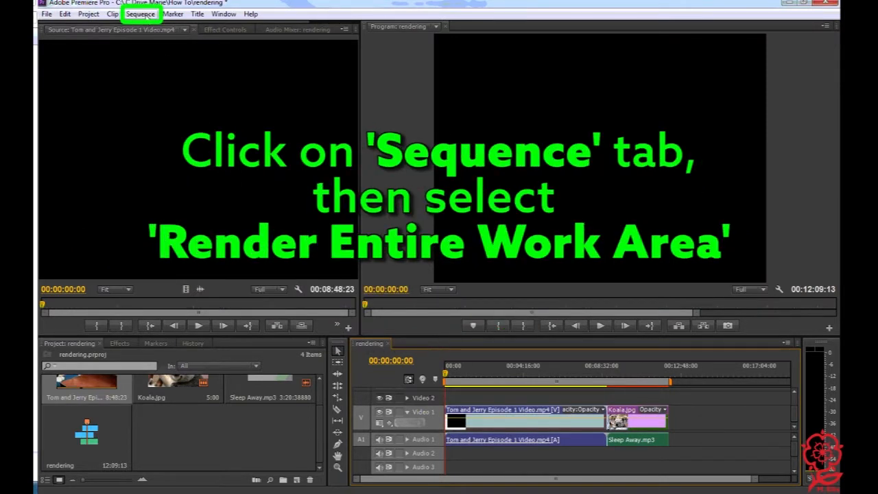
left_click(140, 14)
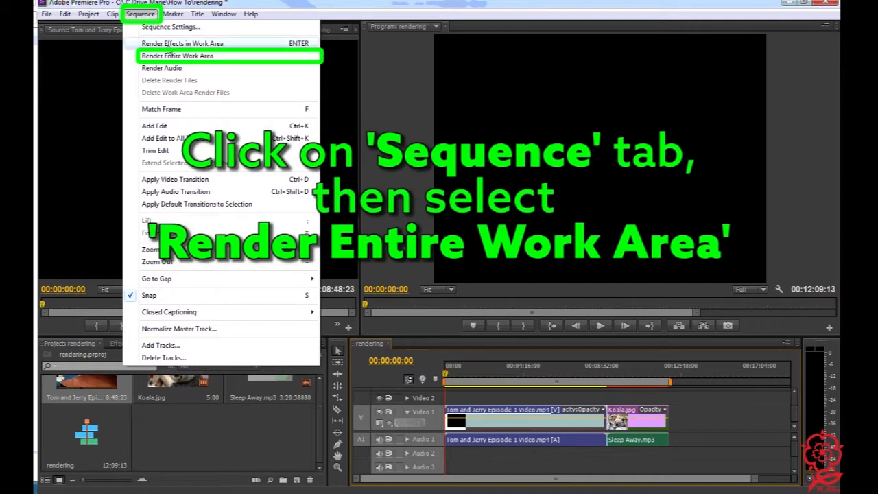
left_click(227, 59)
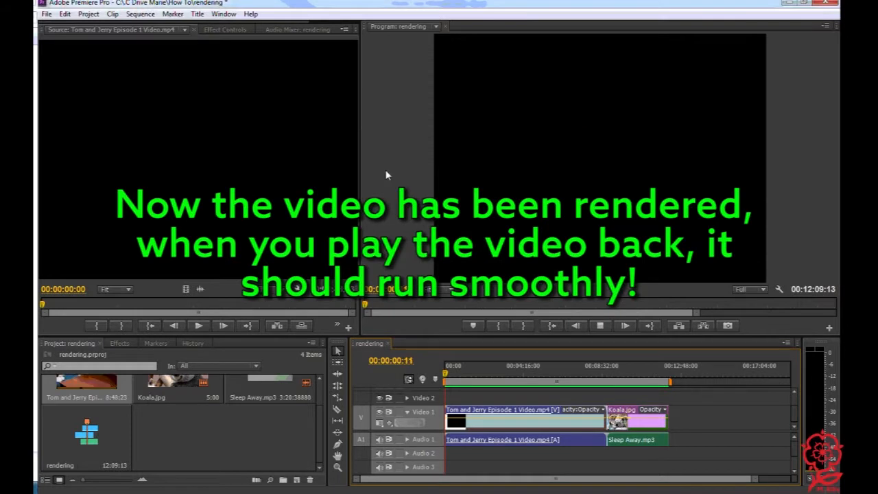
left_click(601, 327)
left_click_drag(447, 380, 641, 384)
left_click_drag(641, 384, 395, 391)
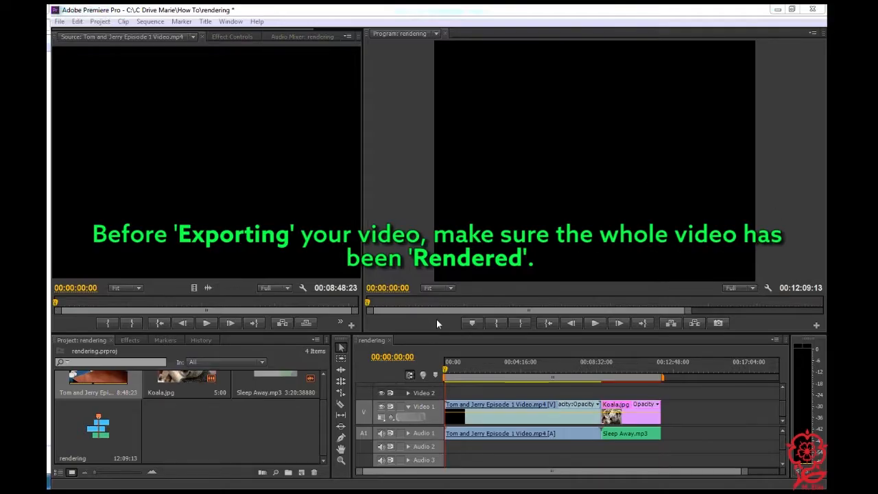
Reselect every video and audio clip in the rendering sequence and render the entire work area in preparation for exporting
left_click_drag(680, 450, 431, 390)
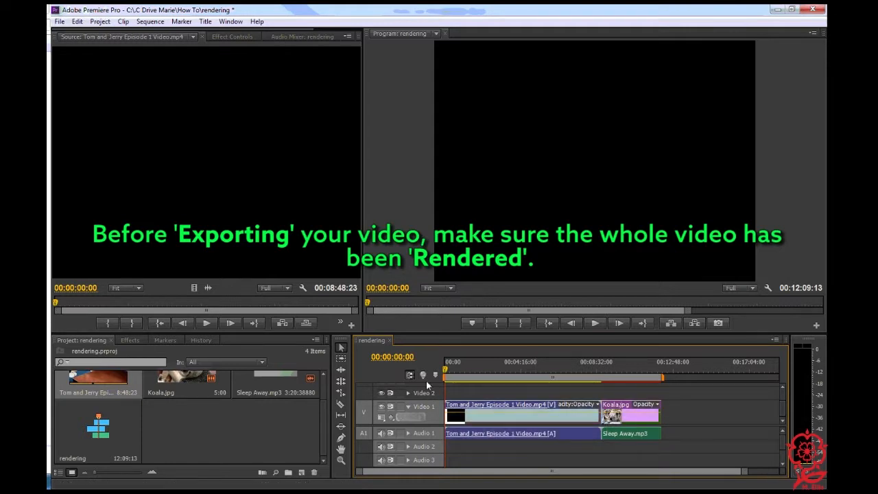
left_click(153, 22)
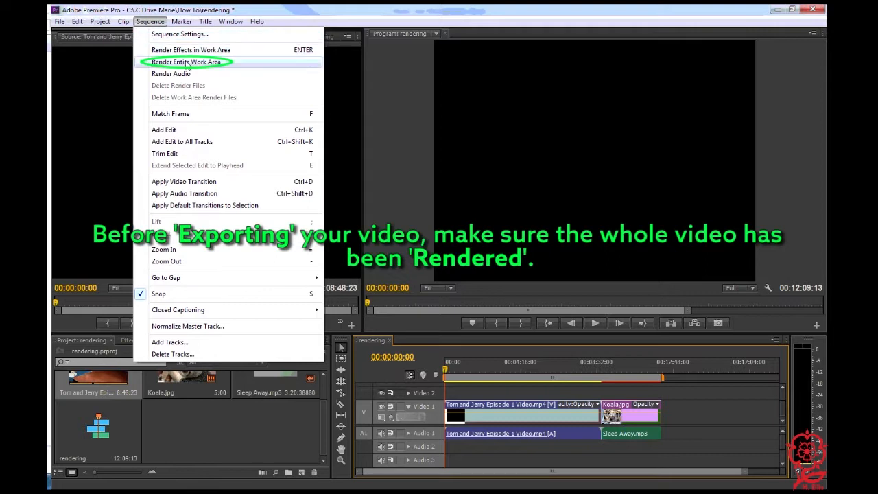
left_click(233, 62)
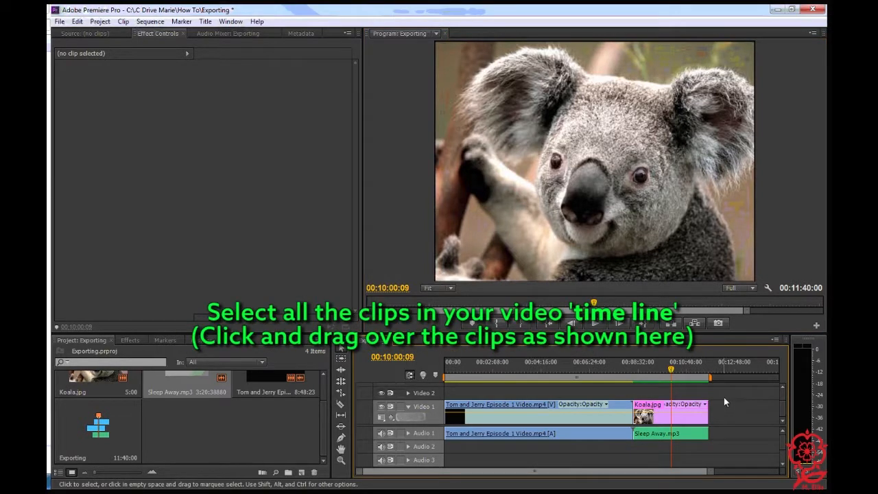
Select all clips in the Exporting sequence, open the media export settings, and move the preview playhead to 00:09:53:27
left_click_drag(720, 395, 444, 454)
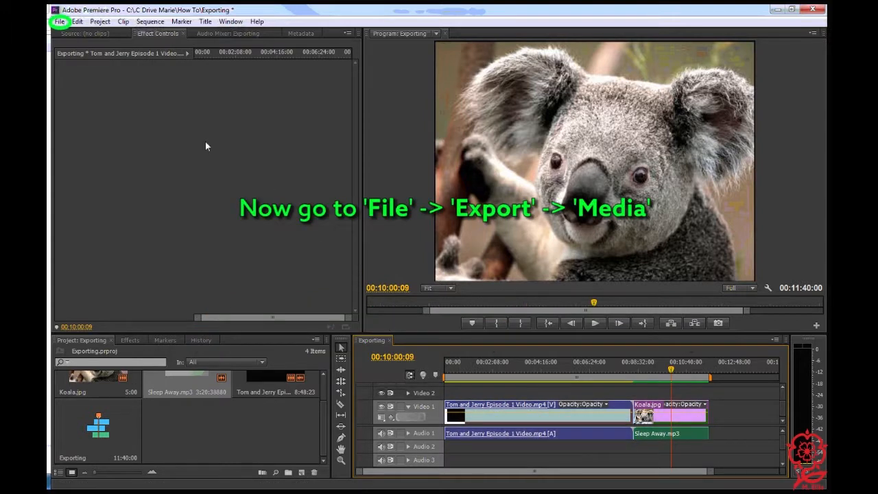
left_click(60, 22)
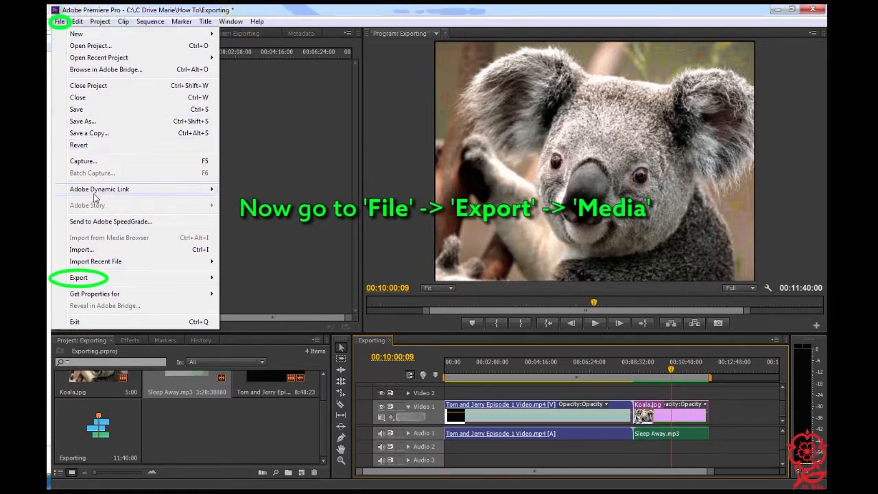
mouse_move(137, 280)
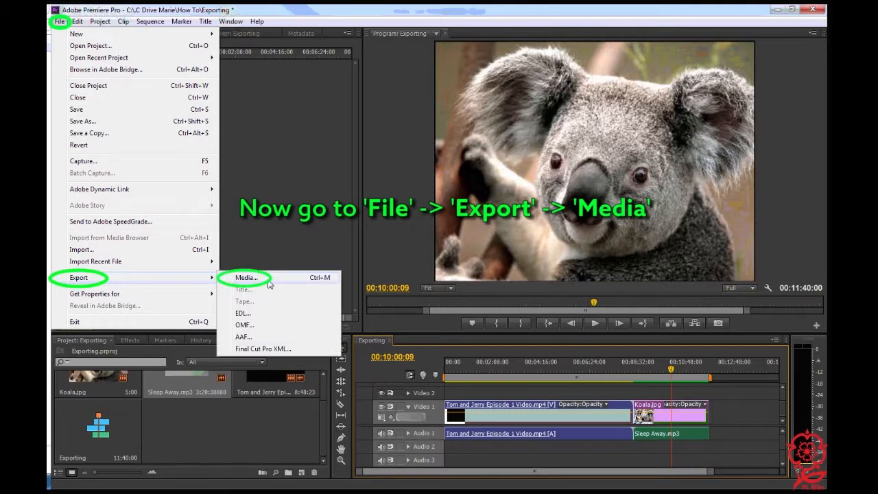
left_click(247, 278)
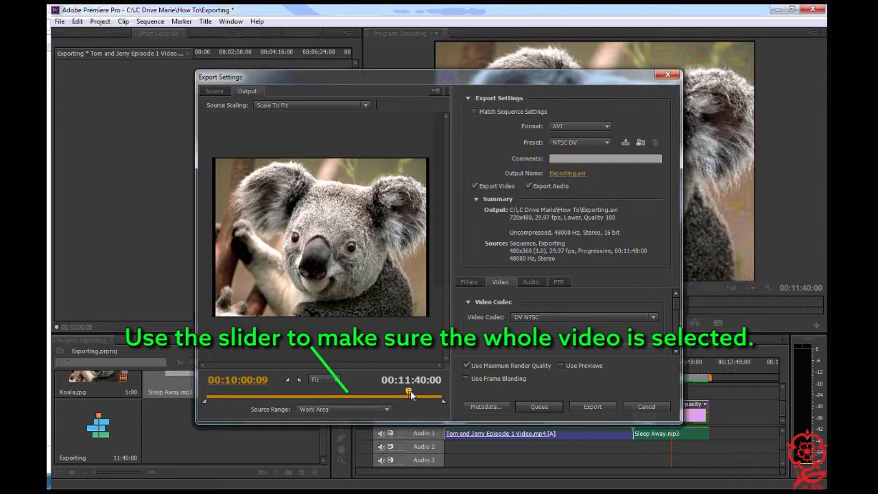
mouse_move(410, 393)
left_mouse_down()
mouse_move(444, 392)
mouse_move(208, 395)
mouse_move(450, 392)
mouse_move(408, 394)
left_mouse_up()
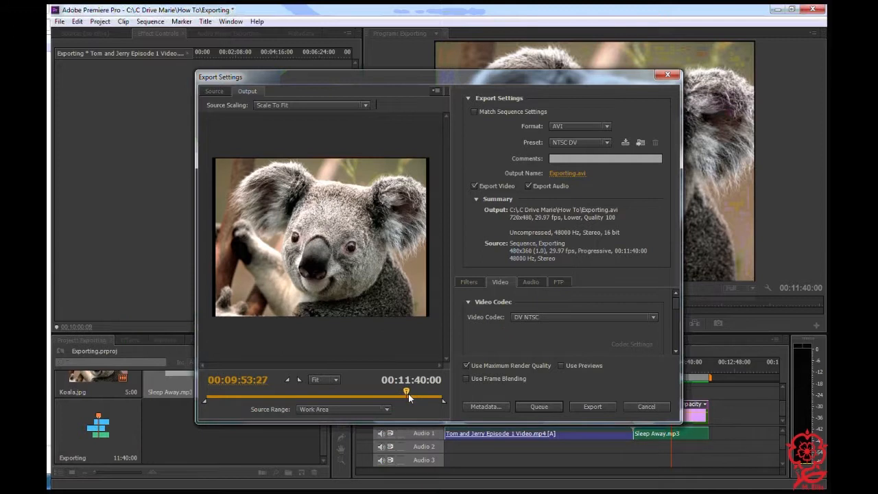
Set the export format to H.264 with the HD 720p 23.976 preset
left_click(608, 127)
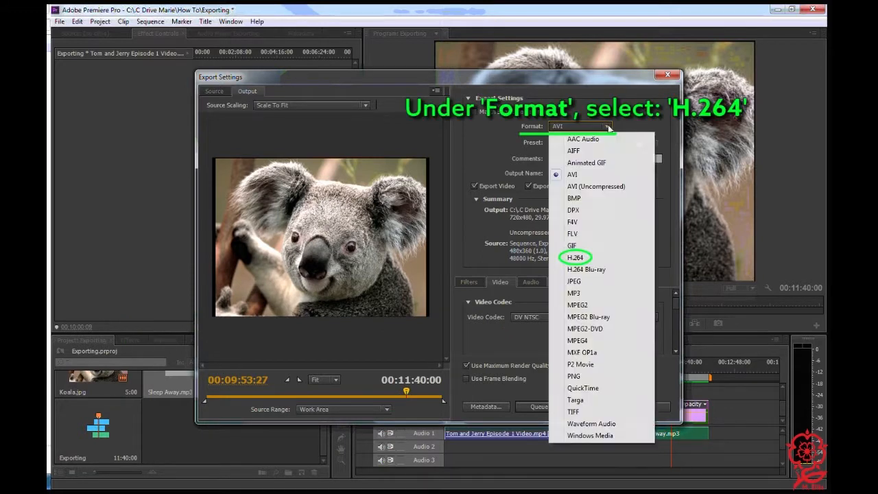
left_click(593, 261)
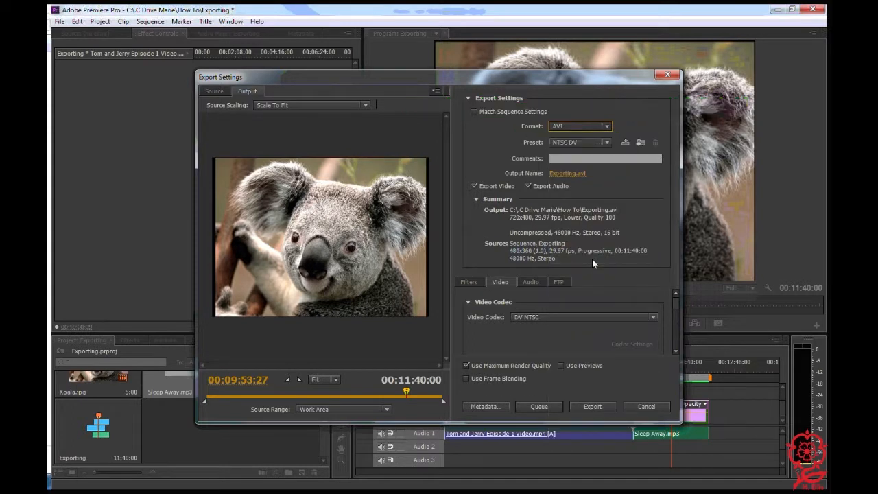
left_click(608, 144)
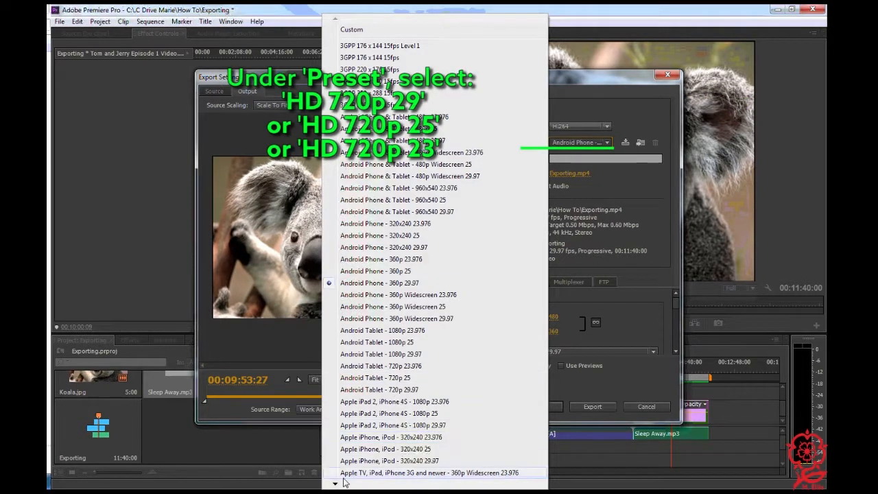
mouse_move(335, 487)
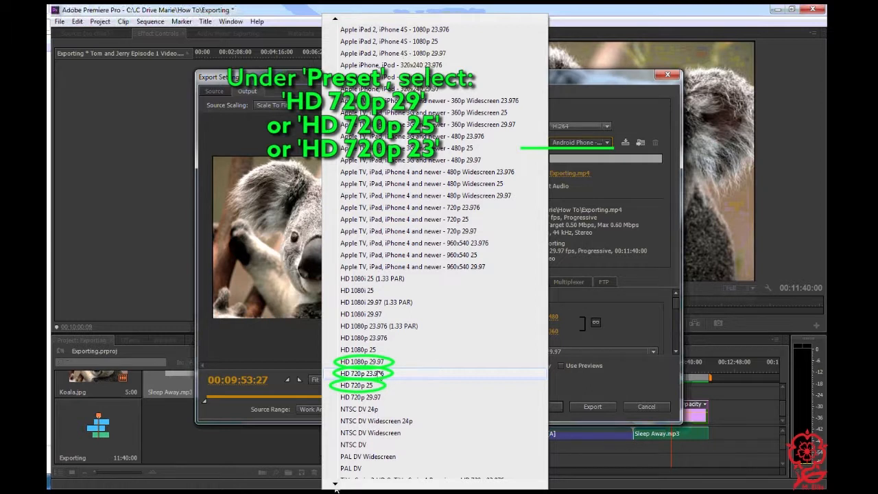
left_click(379, 373)
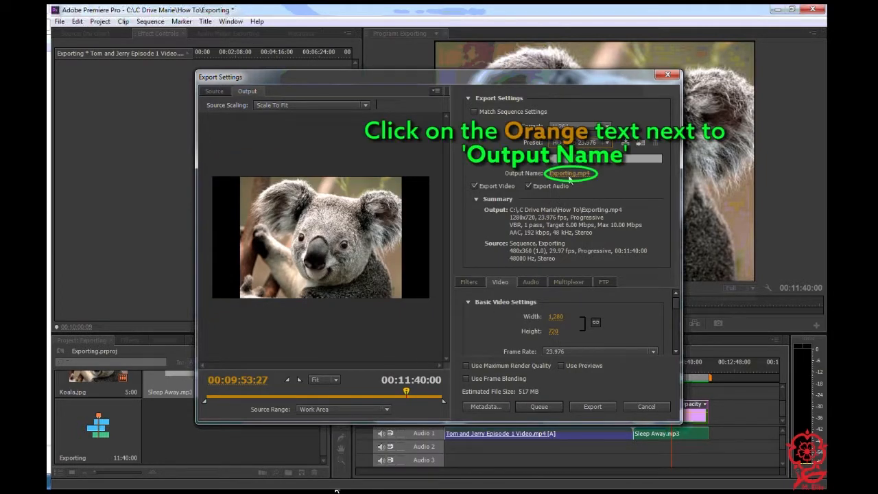
Set the export's output file name to ExportingVideo, saved as MP4 in the How To folder
left_click(570, 175)
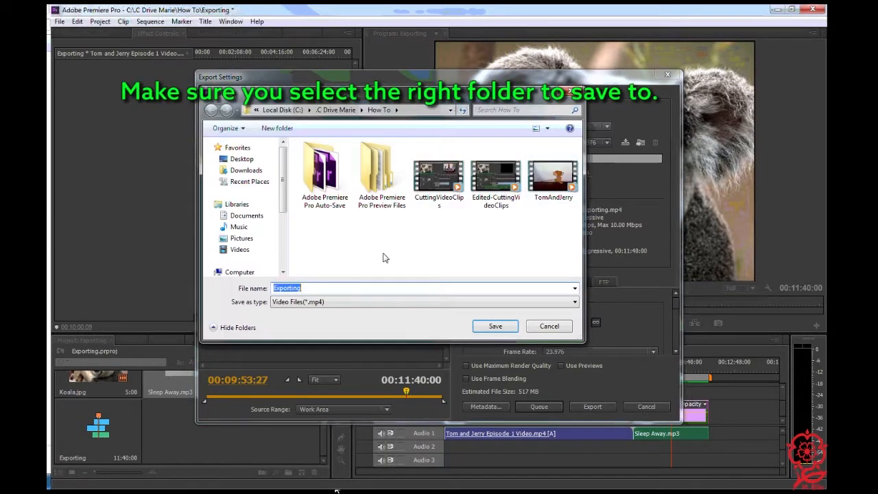
left_click(319, 289)
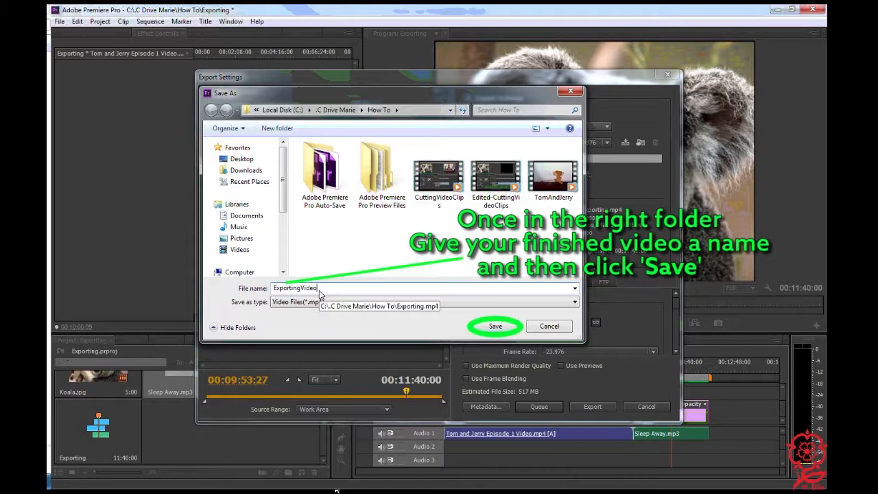
key("Return")
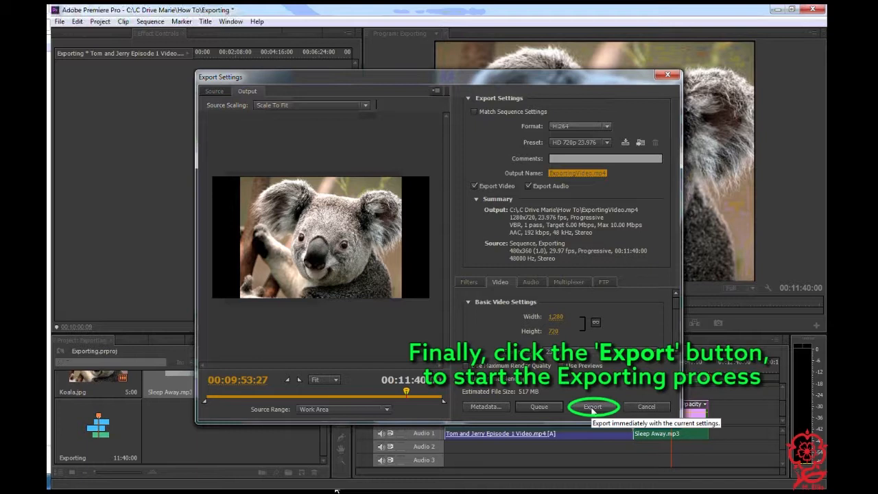
Export the video immediately with the current settings and save the Exporting project
left_click(592, 408)
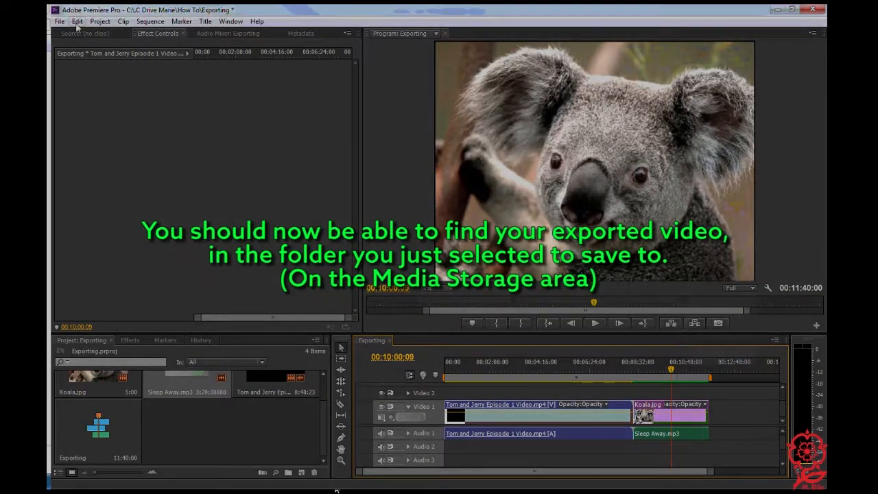
left_click(61, 22)
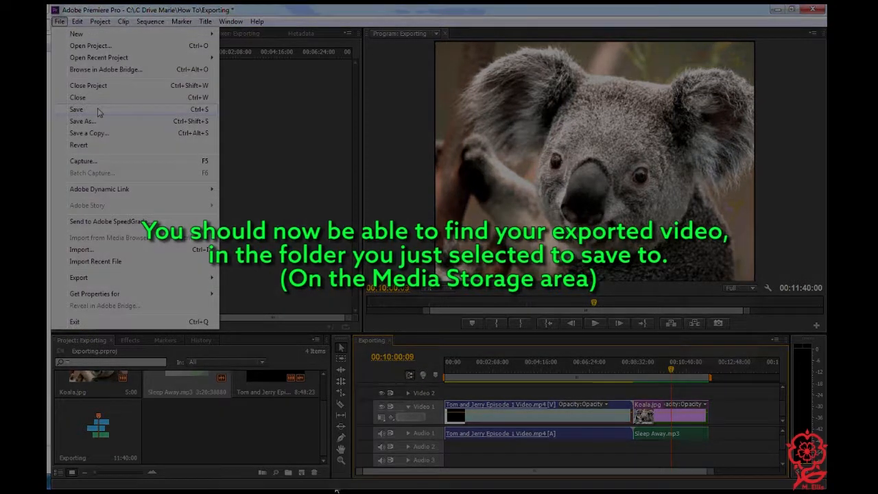
left_click(98, 110)
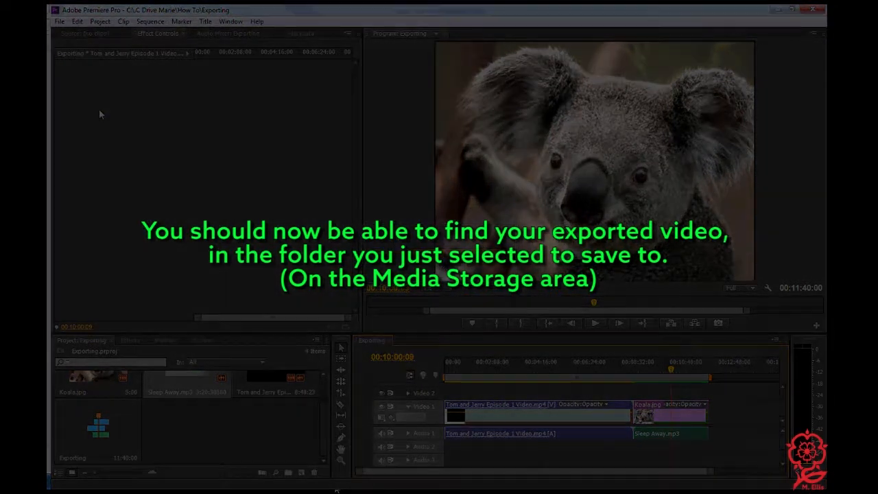